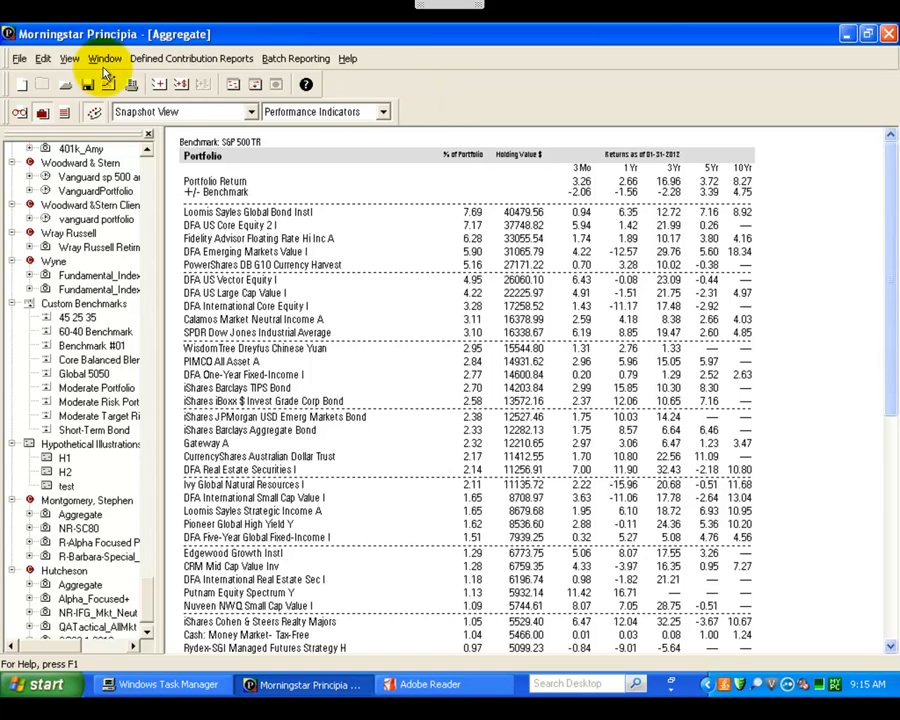
left_click(18, 60)
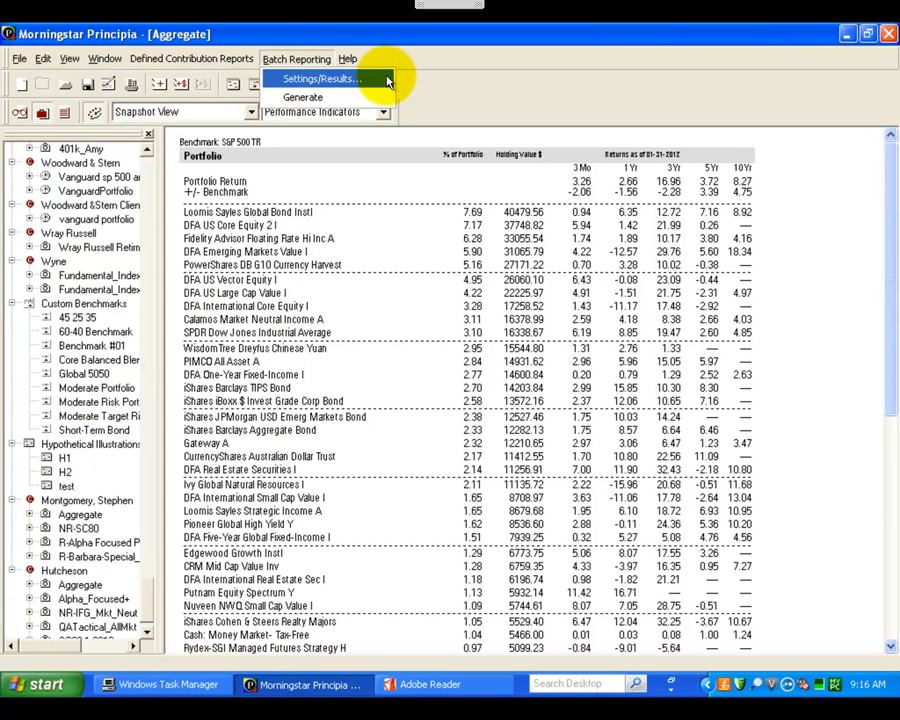
left_click(435, 73)
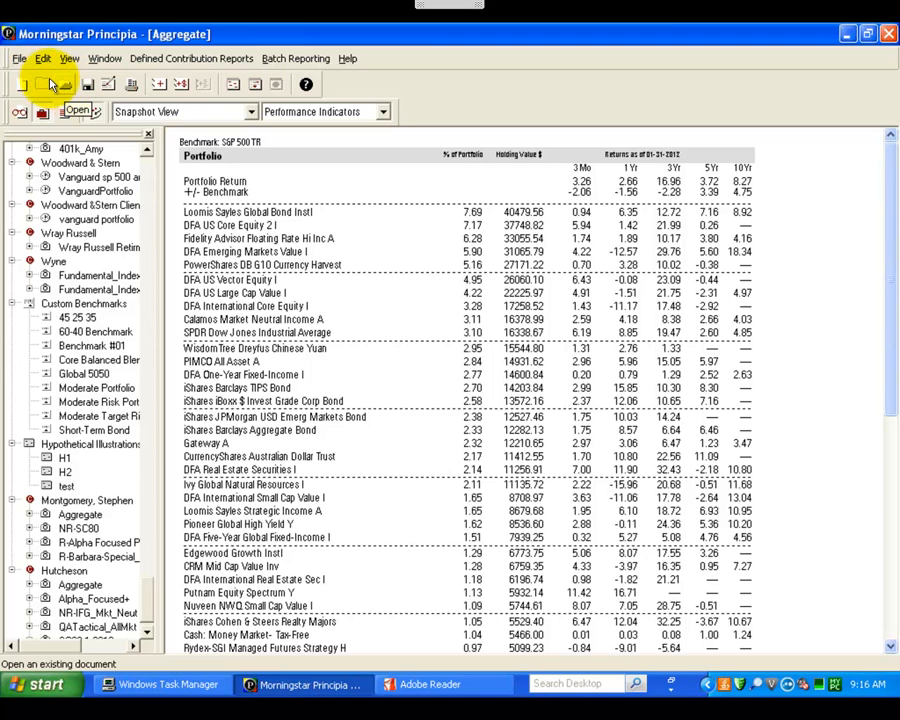
left_click(19, 58)
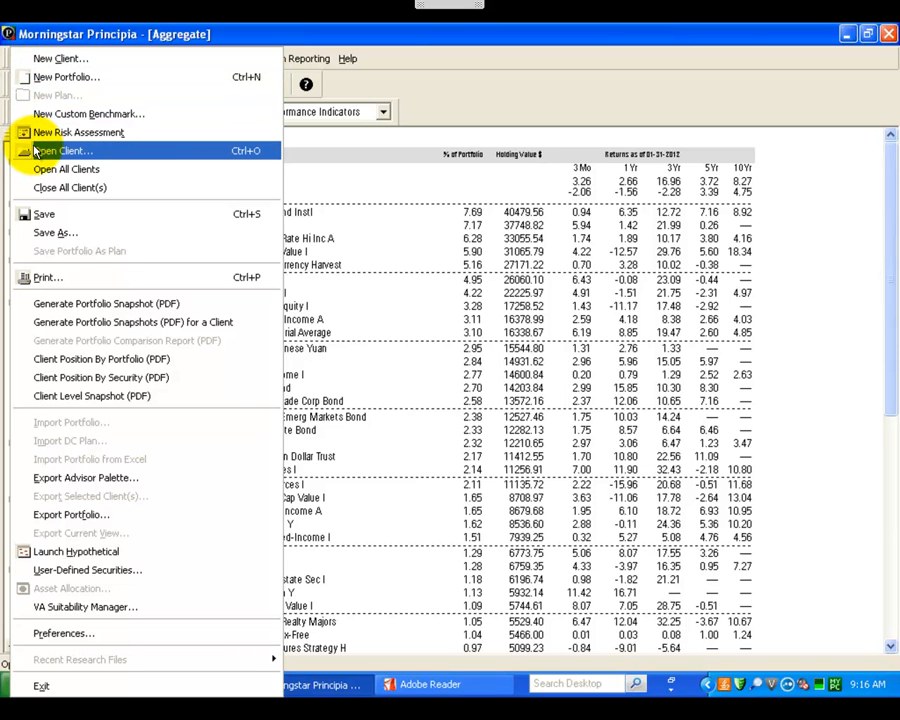
left_click(443, 88)
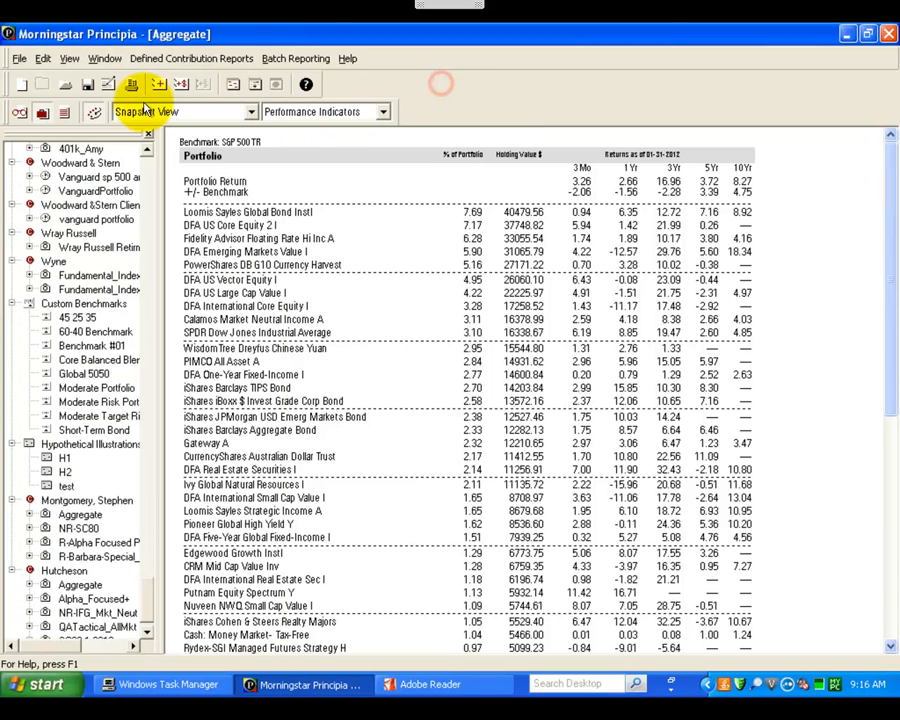
Step: Create a new client file named Demo and start an unscheduled portfolio for it
left_click(20, 59)
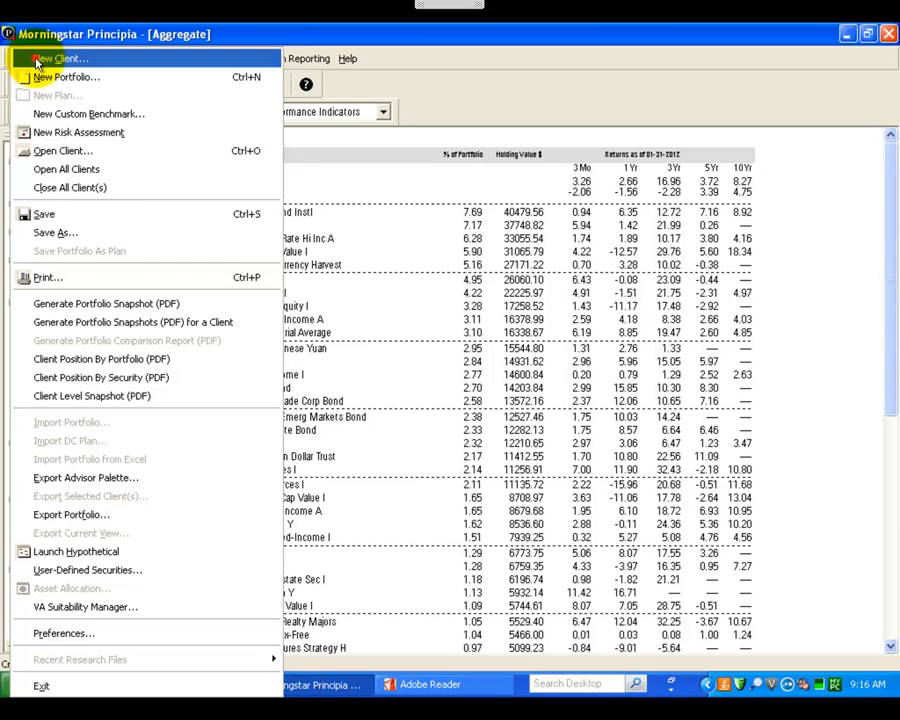
left_click(35, 62)
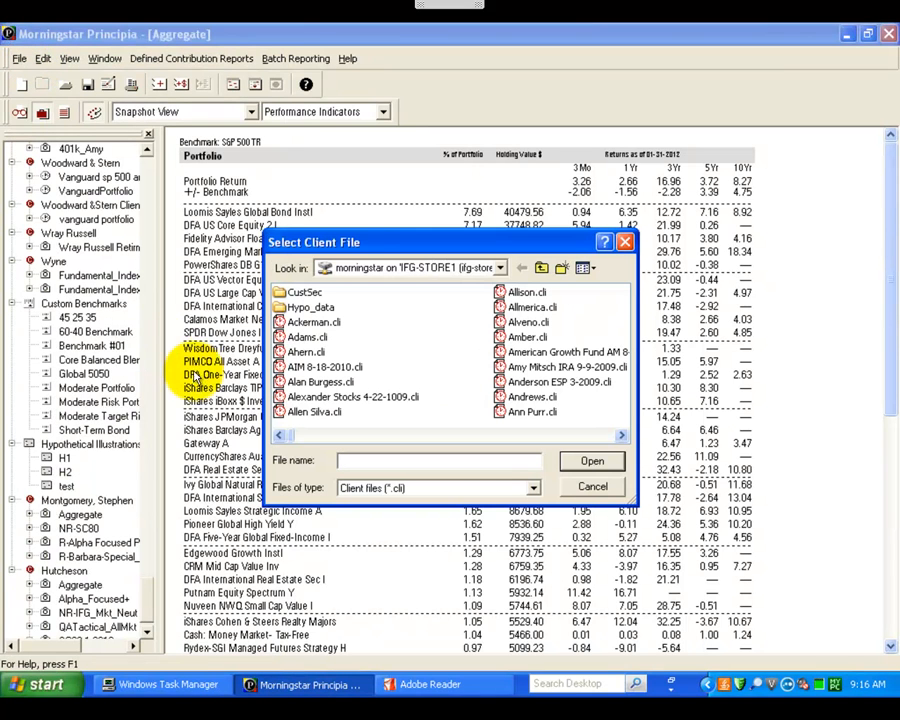
type("Te")
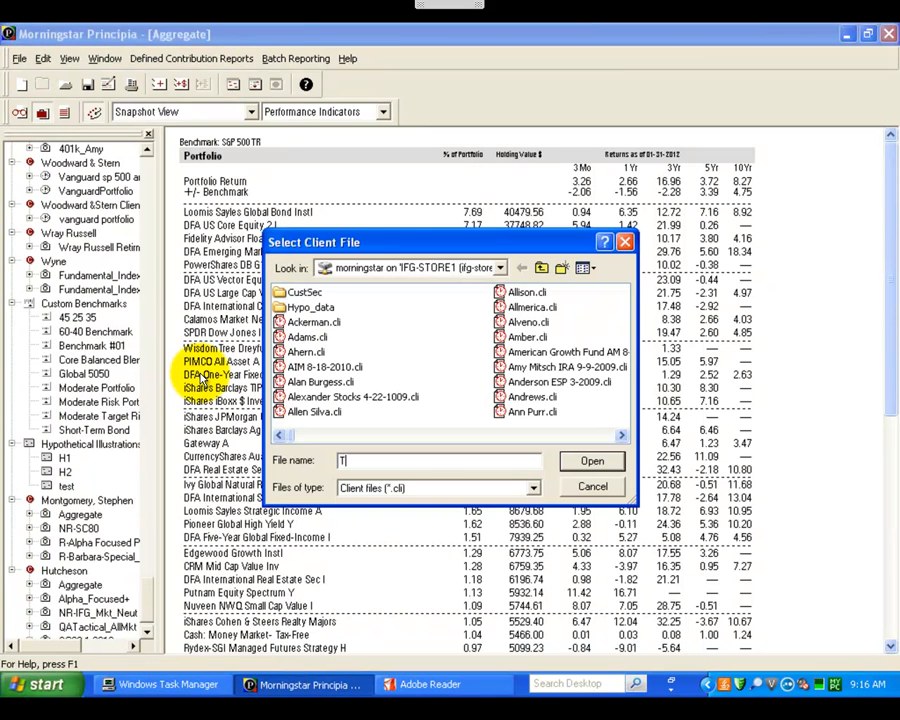
key("BackSpace")
key("BackSpace")
type("Demo")
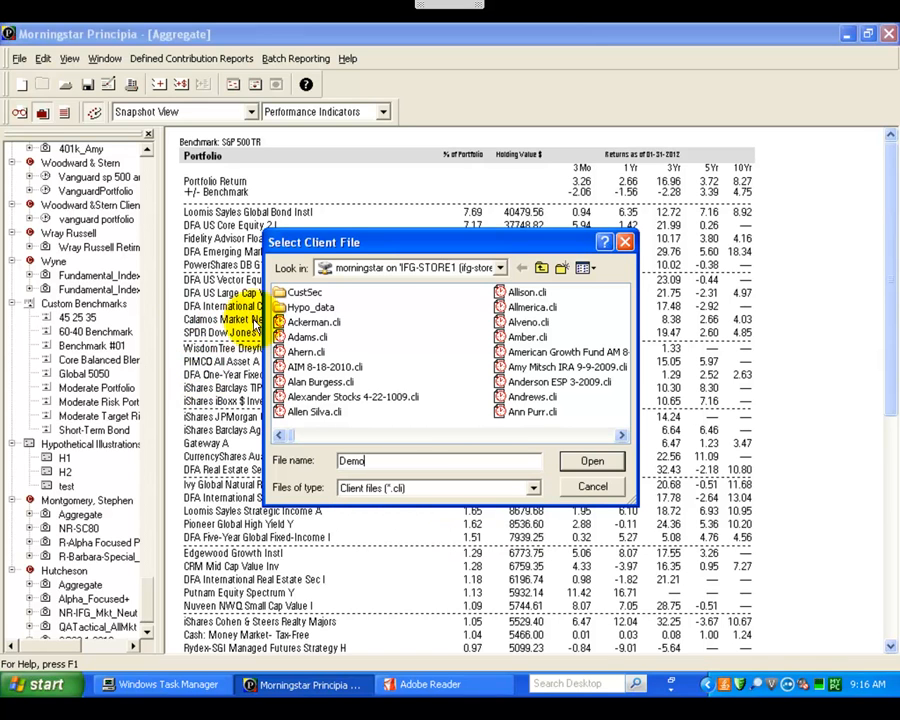
left_click(590, 466)
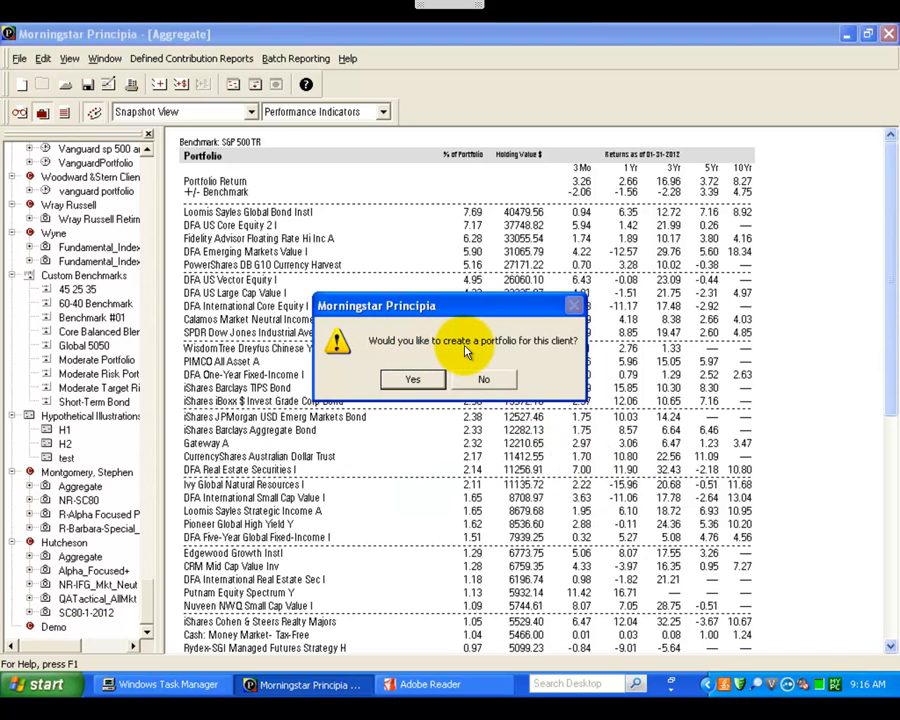
left_click(425, 382)
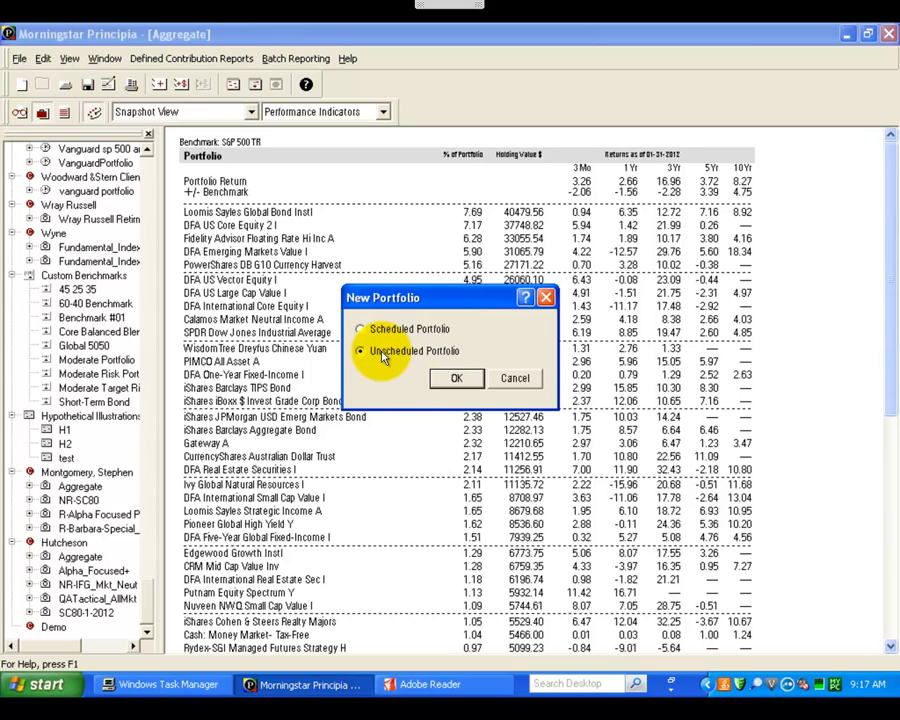
left_click(462, 379)
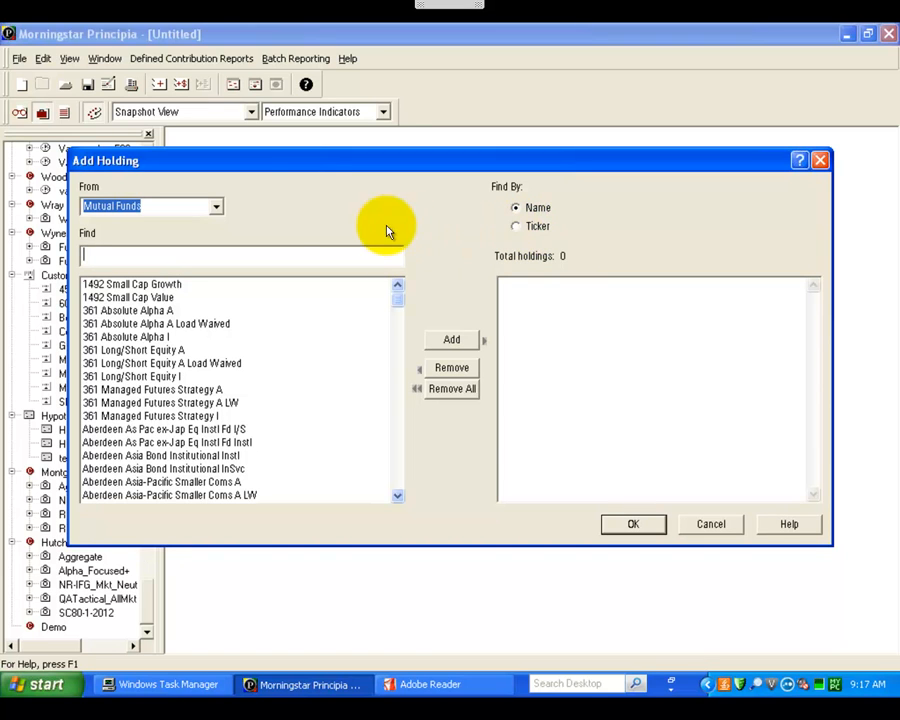
Step: Add the taxable money market cash proxy, Cash: Money Market - Taxable, to the portfolio's holdings
left_click(219, 210)
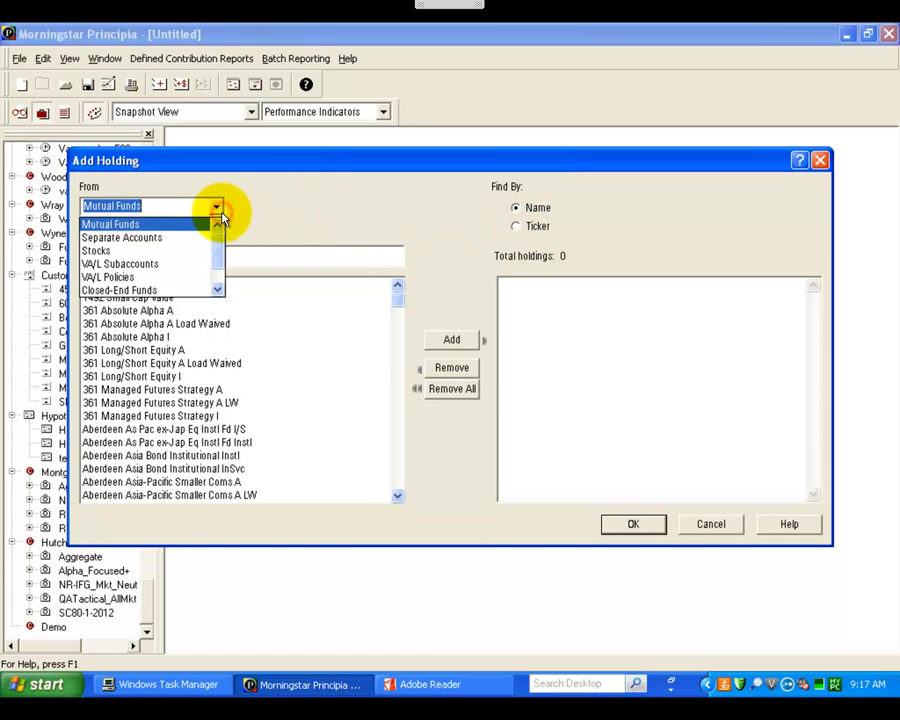
left_click(150, 263)
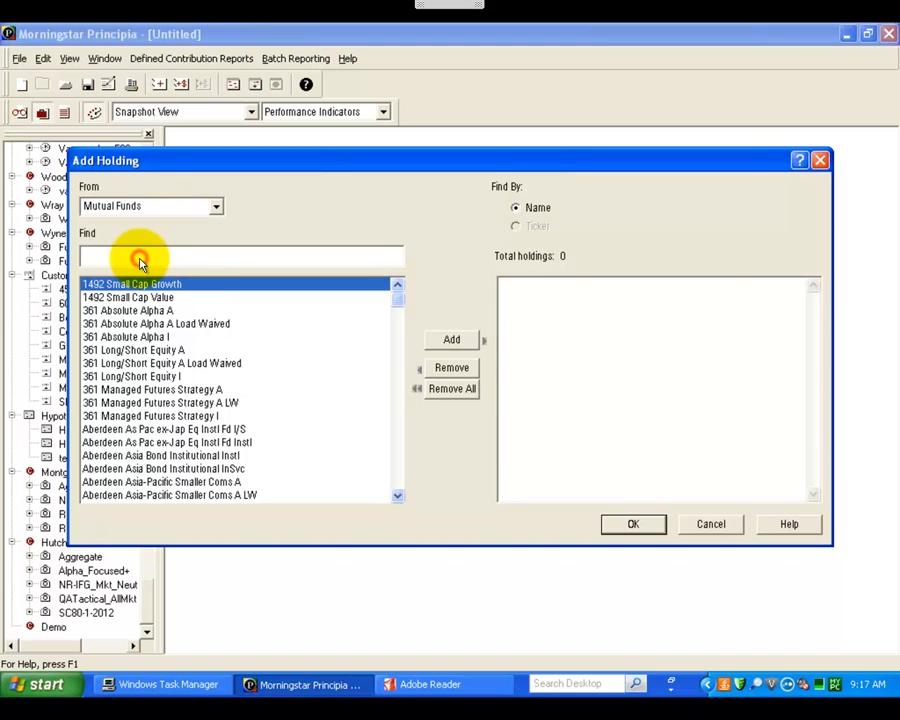
left_click(216, 205)
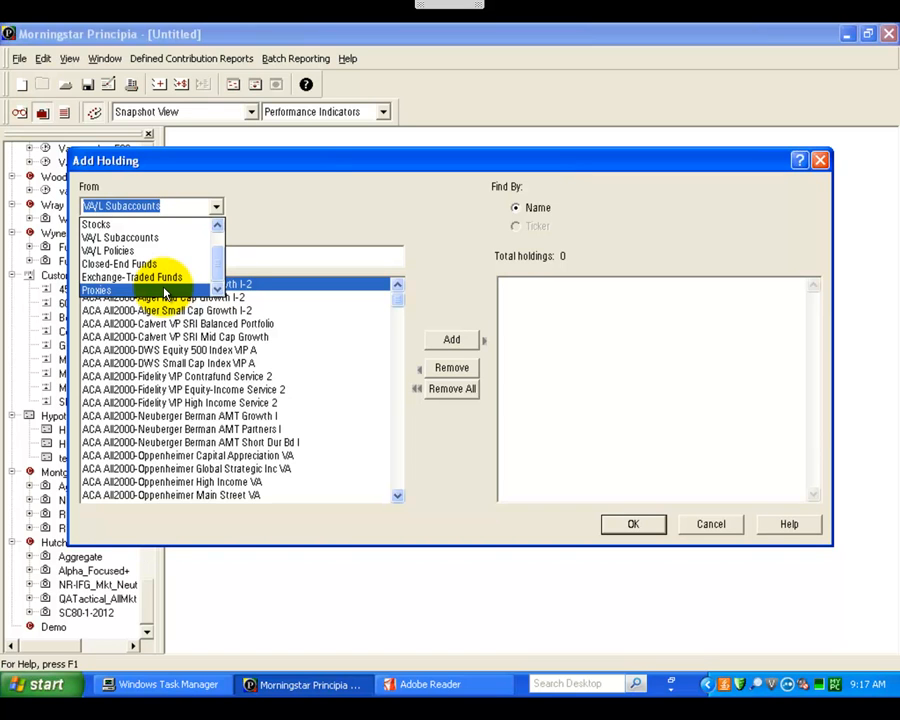
left_click(165, 291)
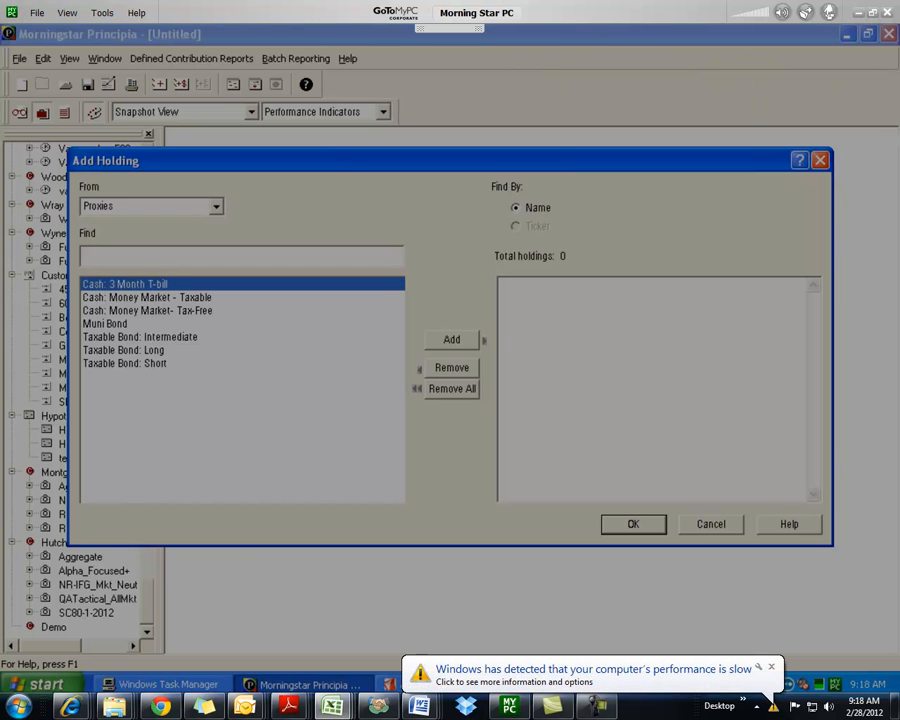
left_click(540, 18)
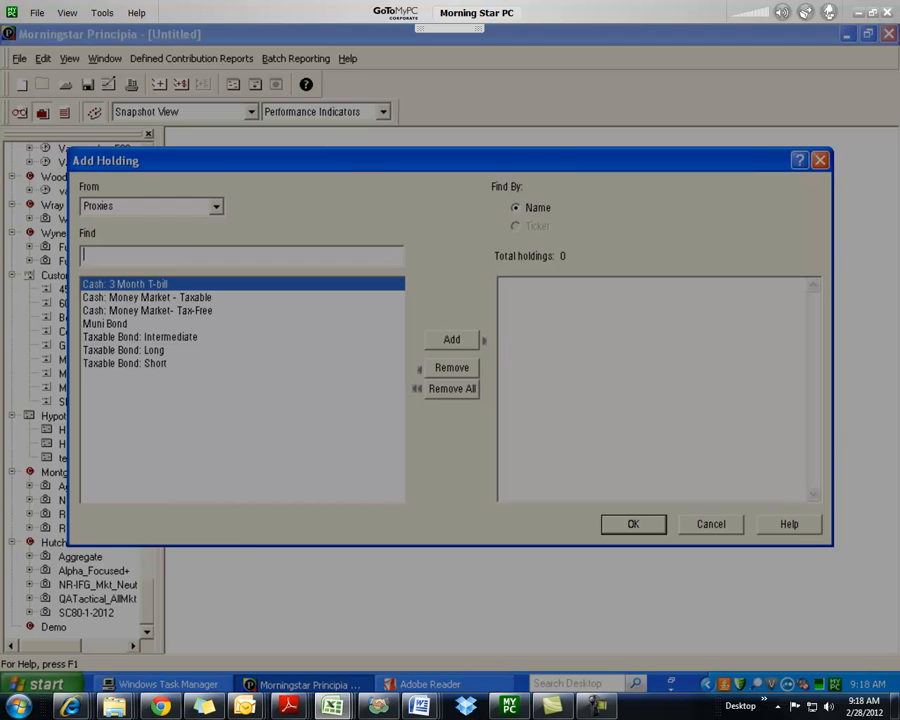
left_click(345, 221)
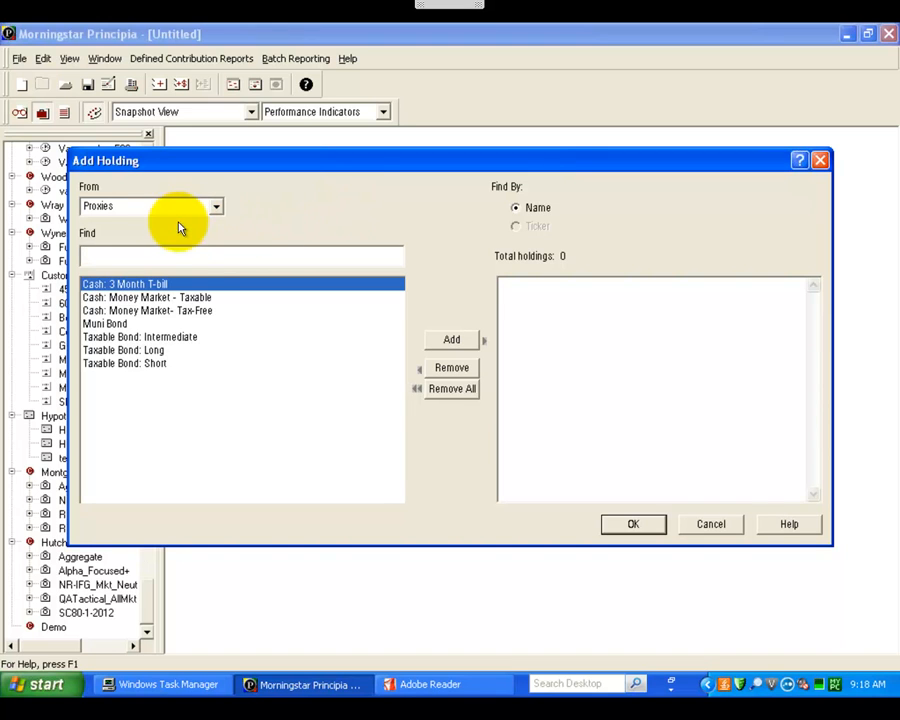
double_click(185, 298)
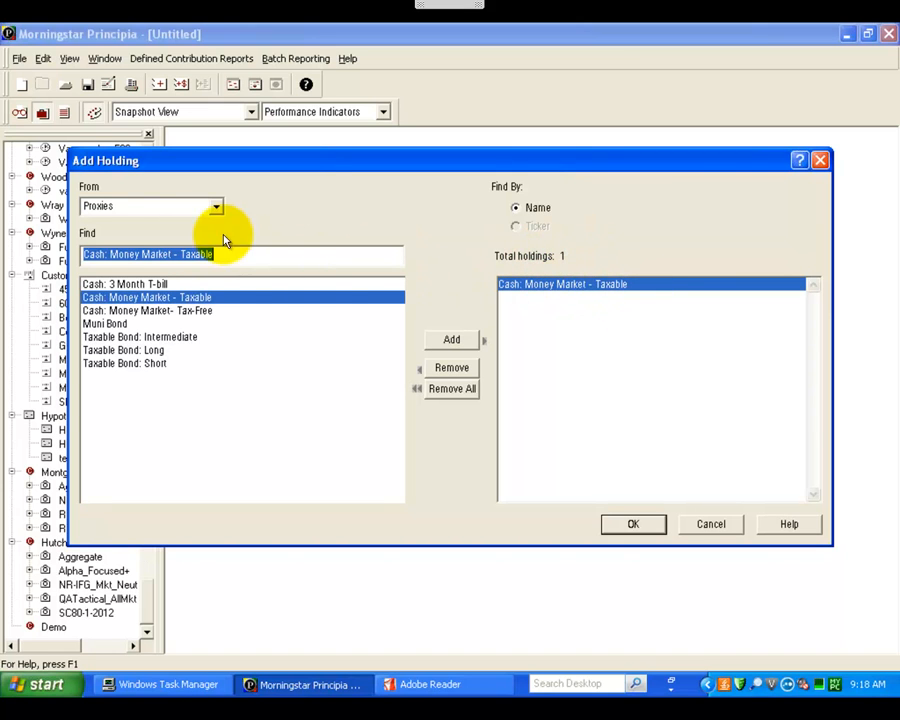
Step: Find exchange-traded funds by ticker and add EMB to the portfolio's holdings
left_click(216, 207)
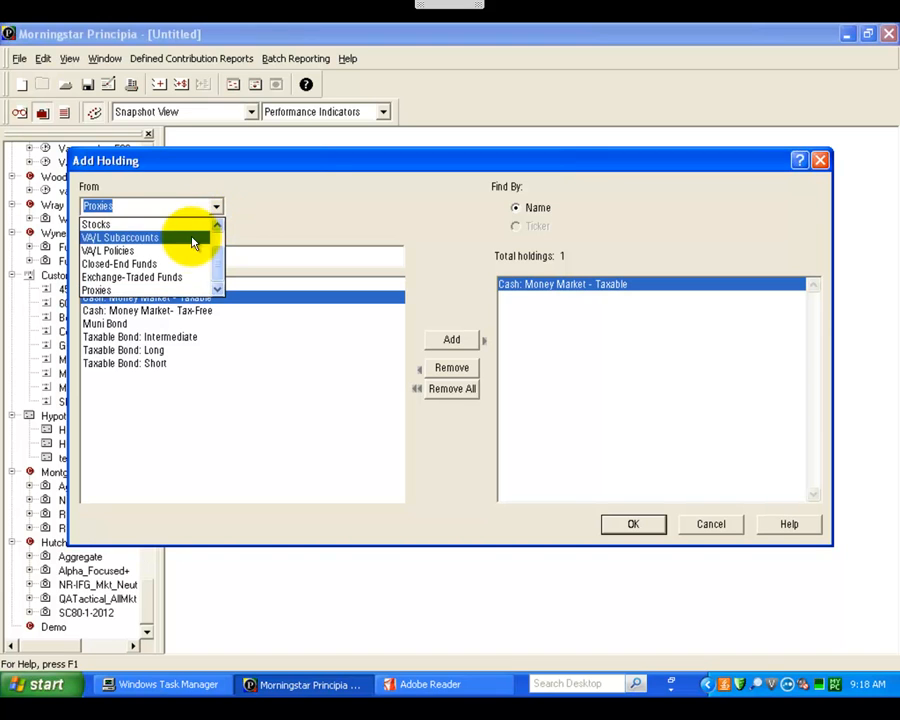
left_click(177, 277)
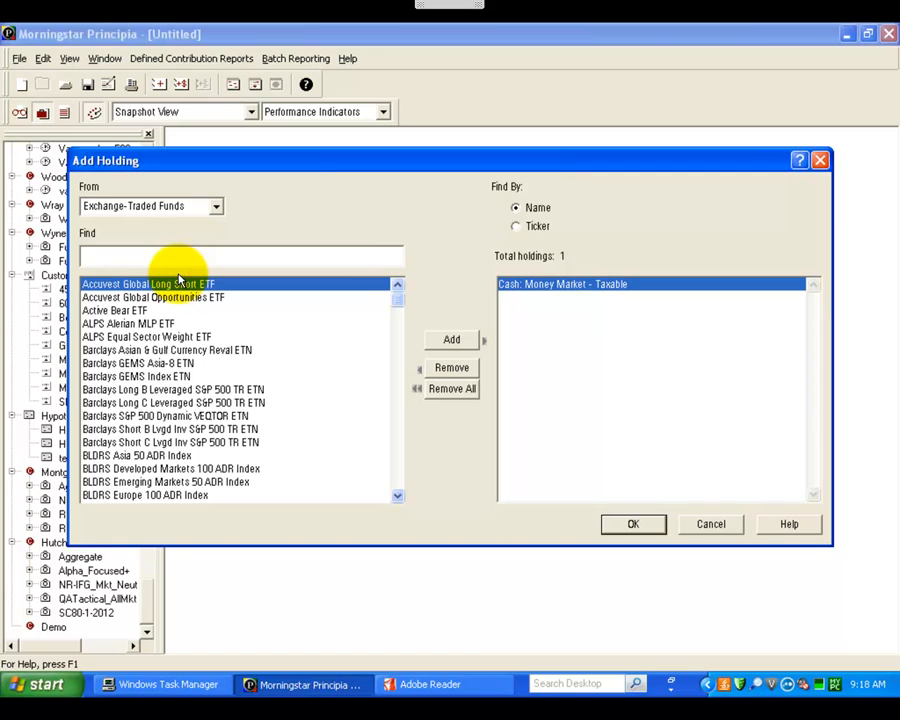
left_click(516, 227)
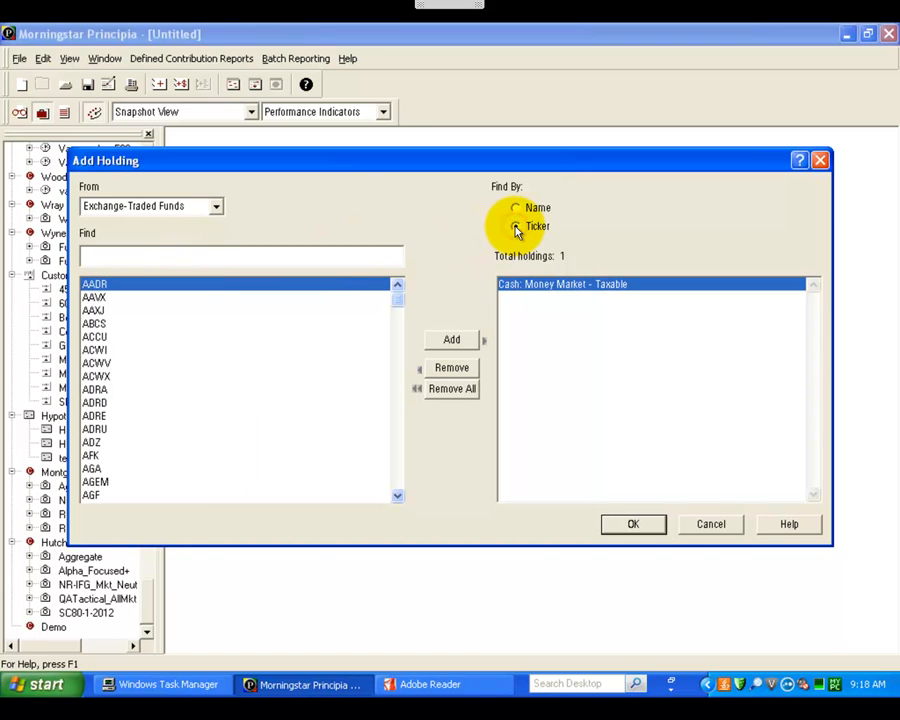
left_click(364, 263)
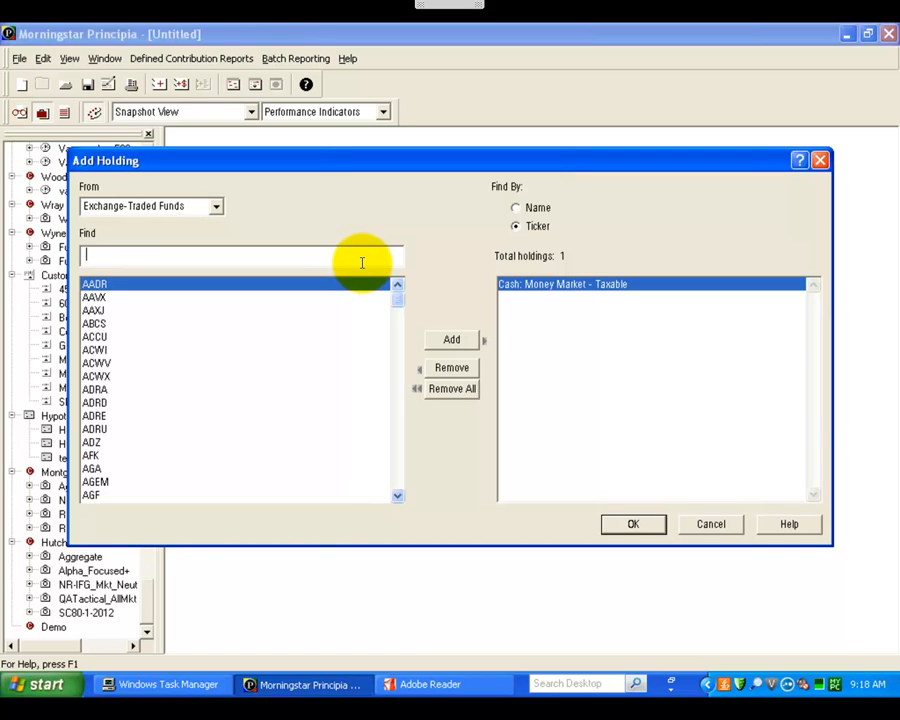
type("emb")
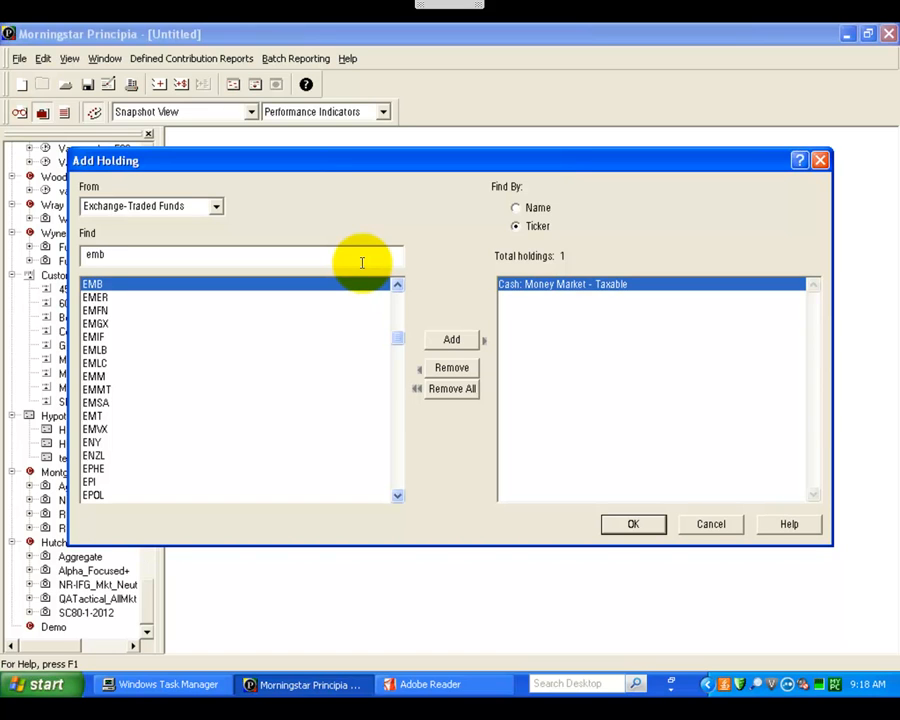
key("Return")
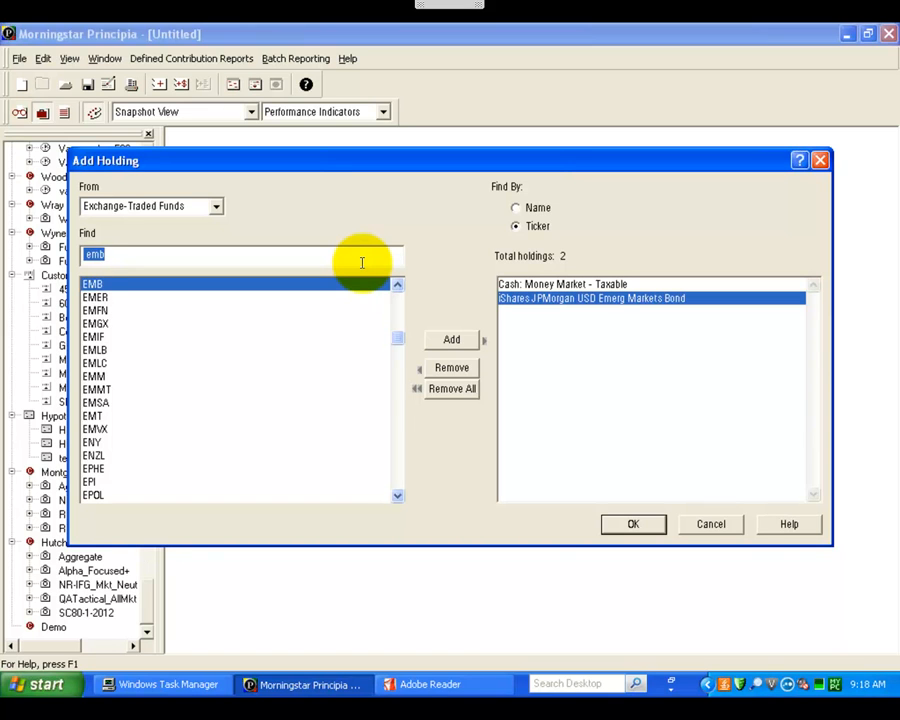
Step: Add the exchange-traded funds LQD and AGG to the holdings and accept the holdings list
type("lqd")
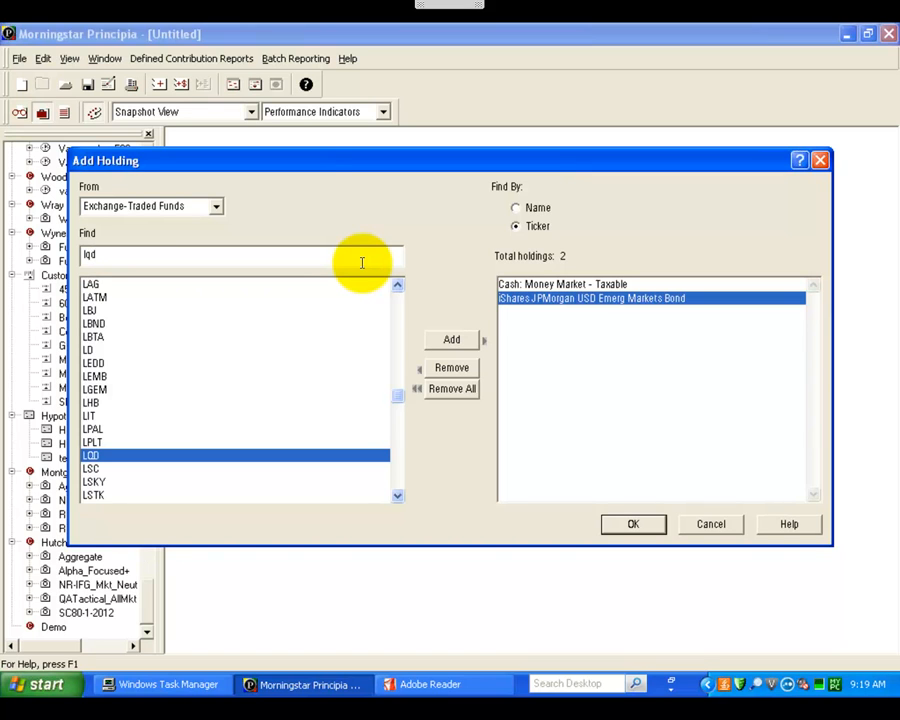
key("Return")
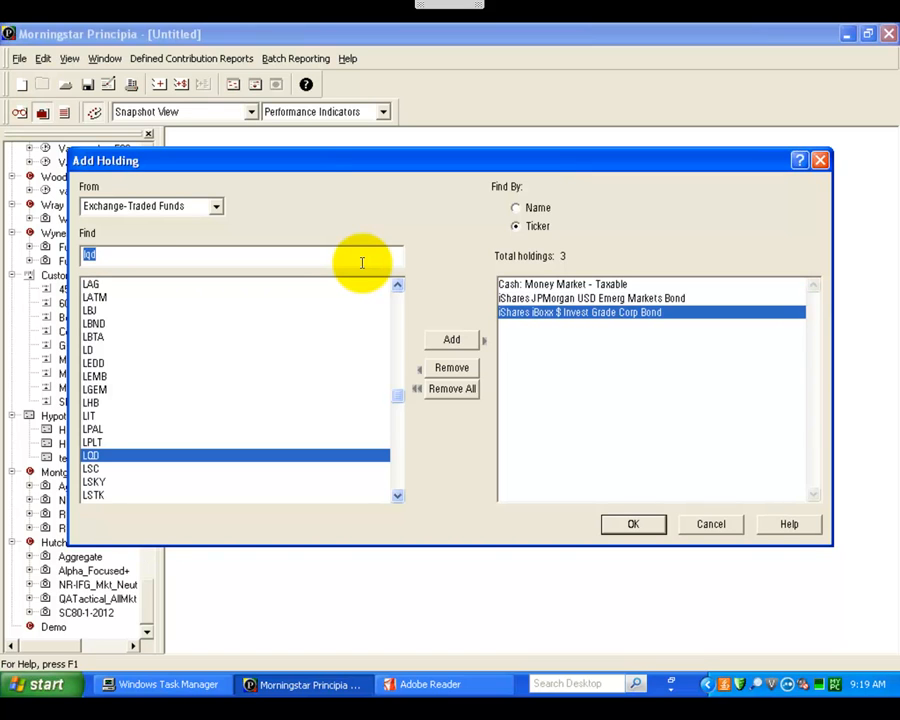
type("agg")
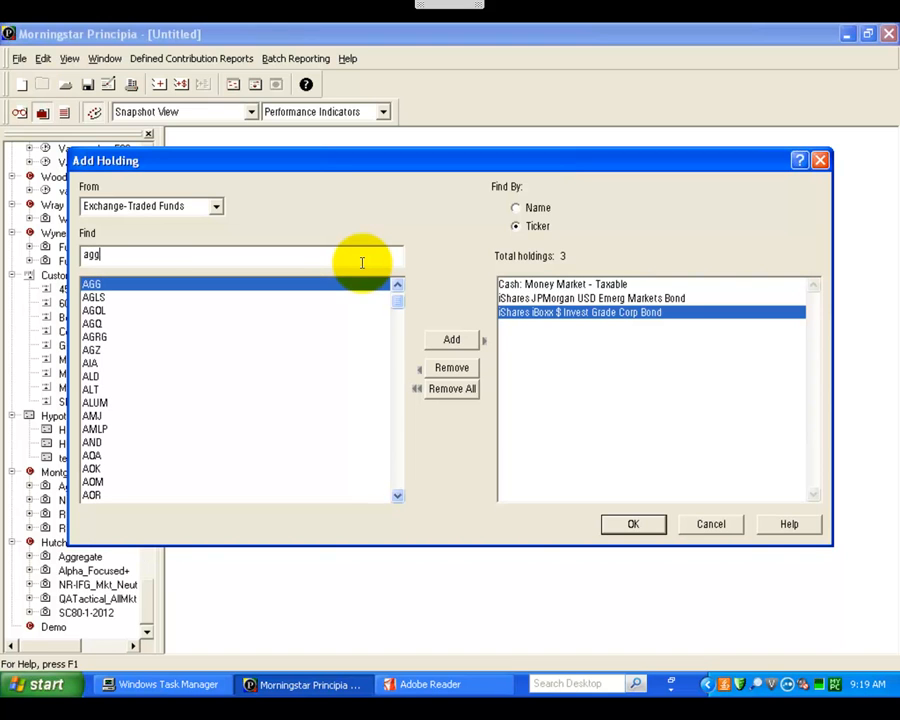
key("Return")
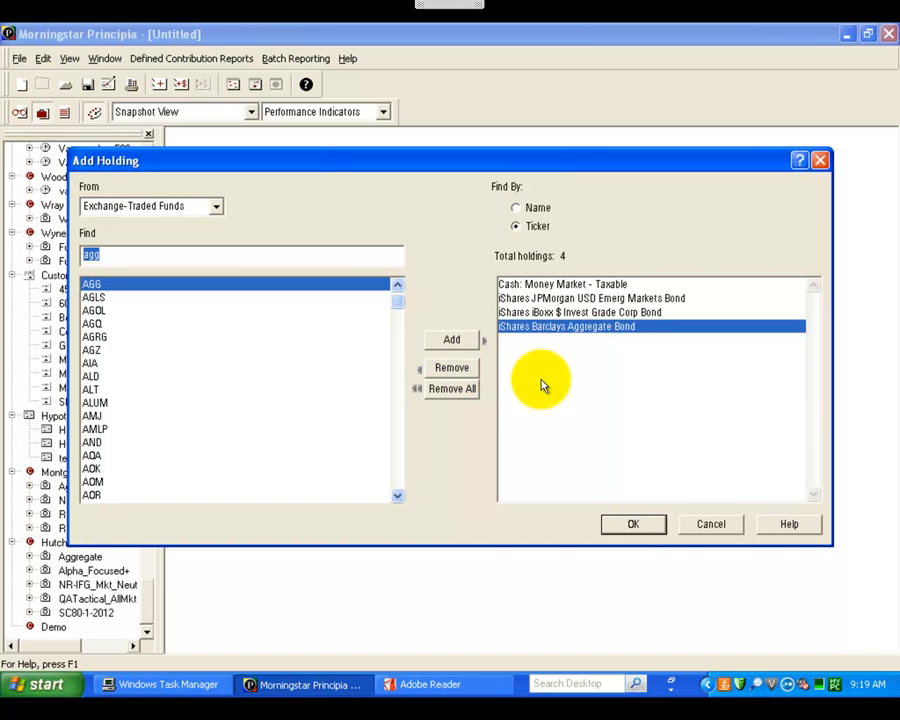
left_click(632, 526)
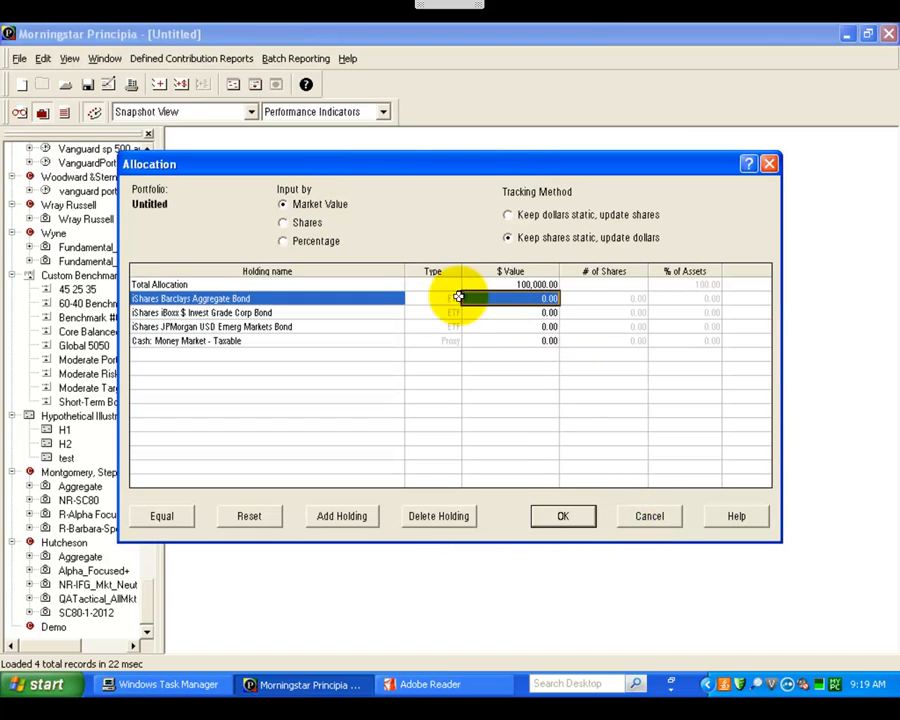
Step: Allocate by shares: 135 Barclays Aggregate Bond, 143 iBoxx Invest Grade Corp Bond, 139 JPMorgan Emerg Markets Bond and 777 taxable money market cash
left_click(623, 298)
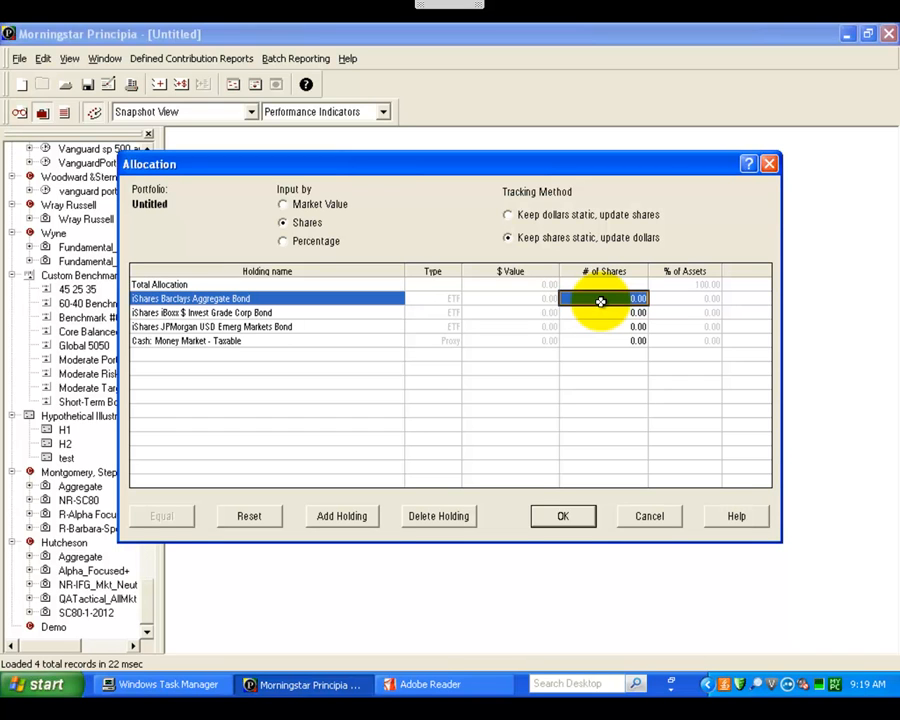
type("135")
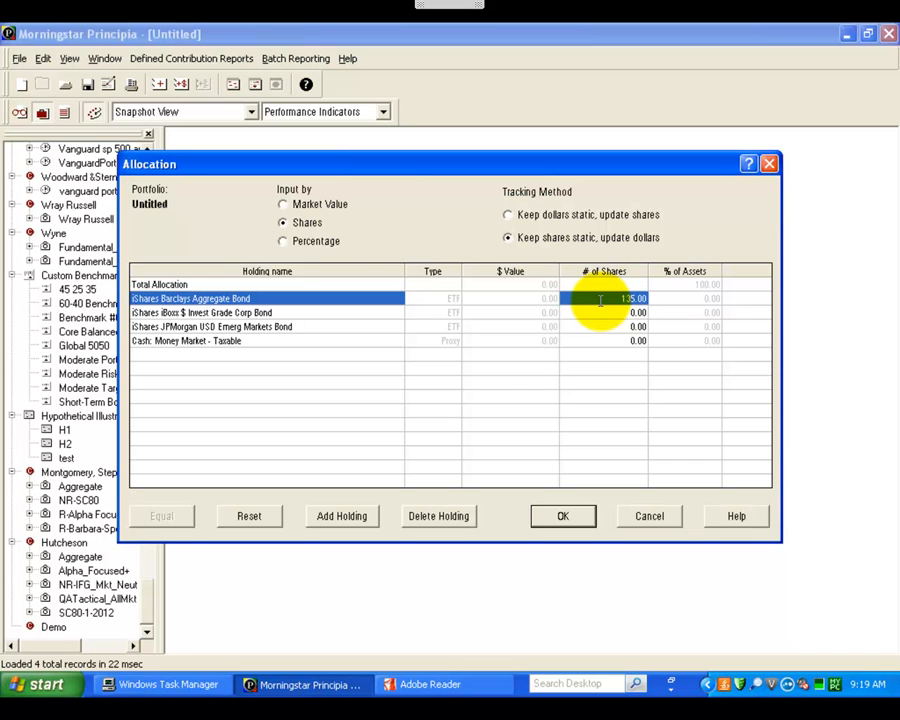
key("Return")
type("143")
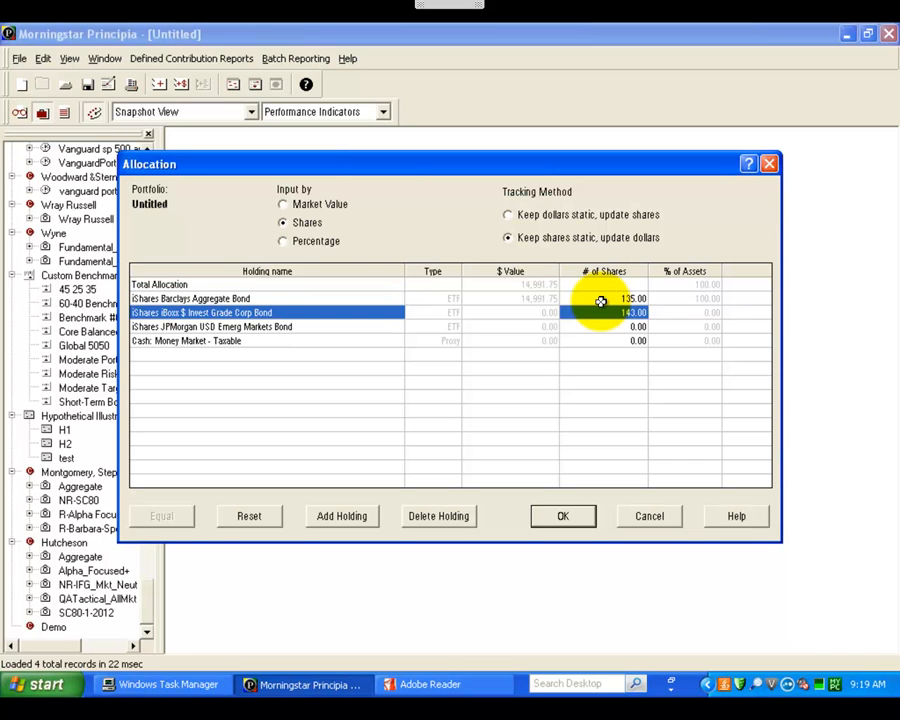
key("Return")
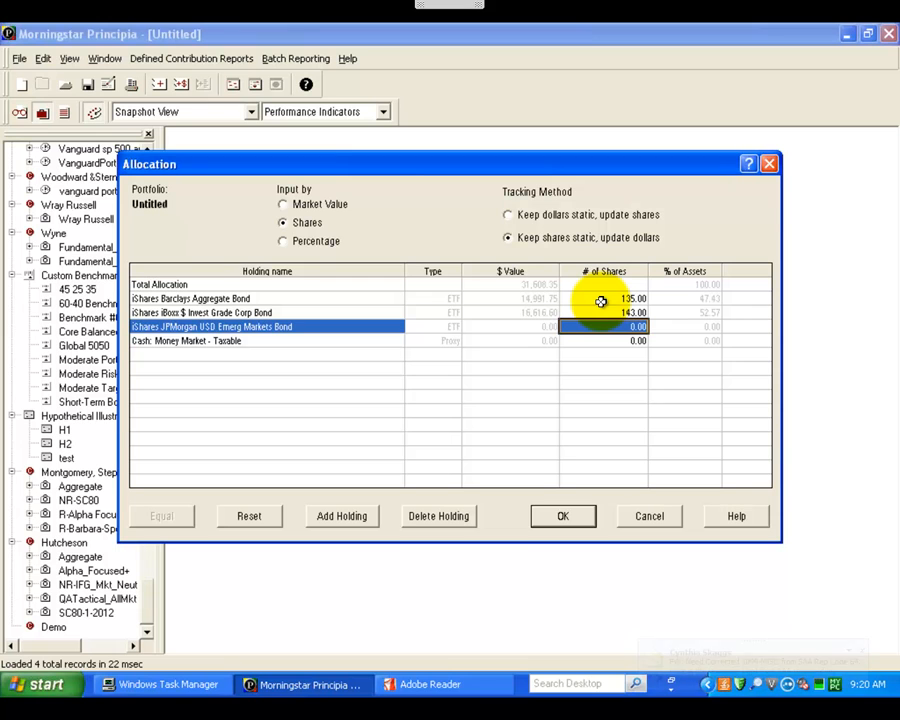
type("139")
key("Return")
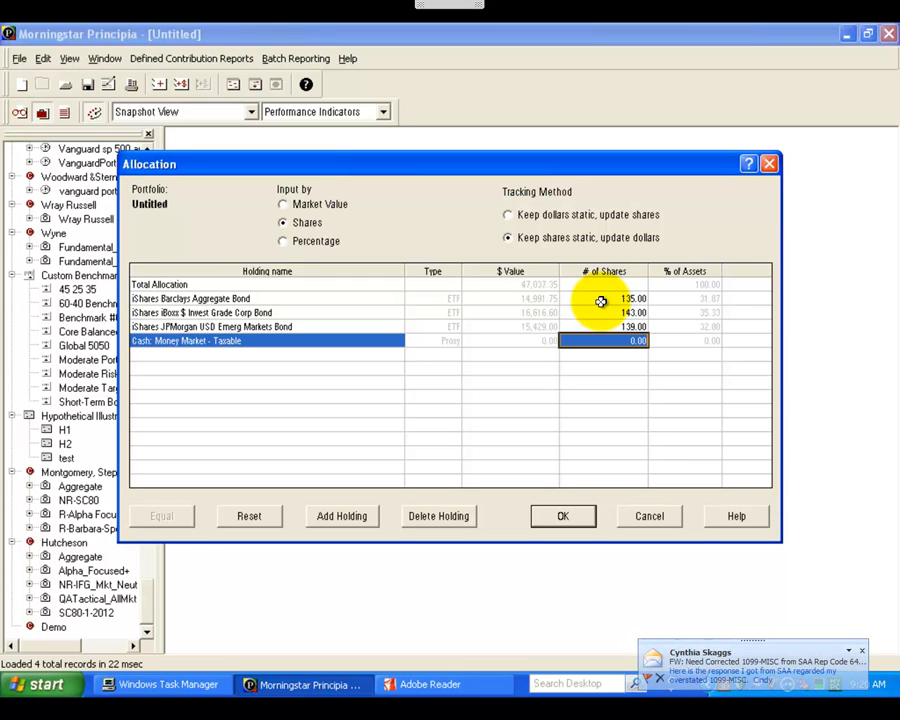
type("700")
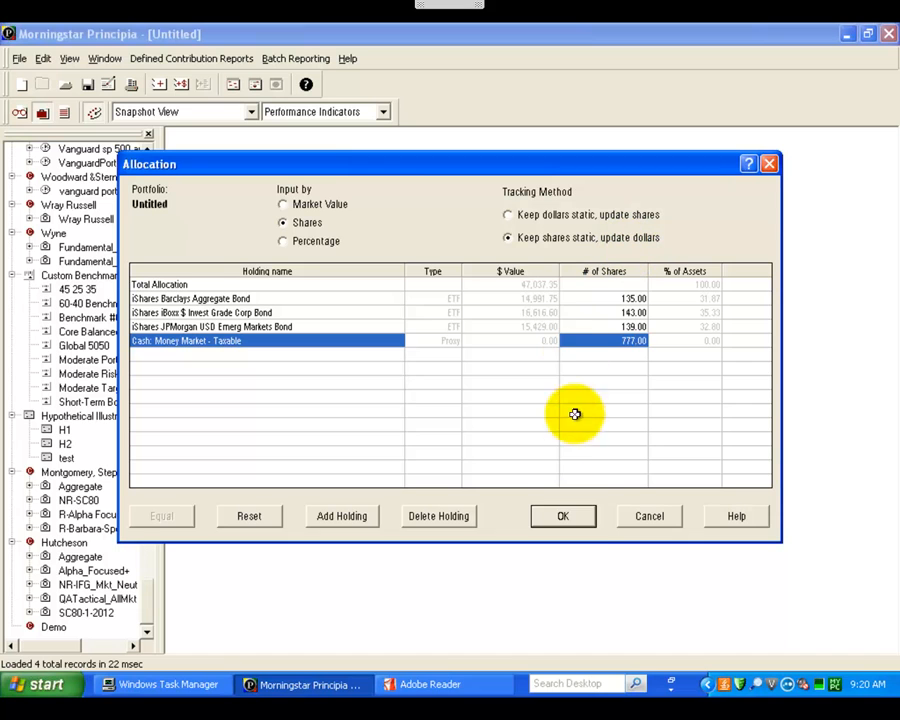
Step: Accept the share allocation and show the portfolio's Composition page in the Snapshot View
left_click(583, 520)
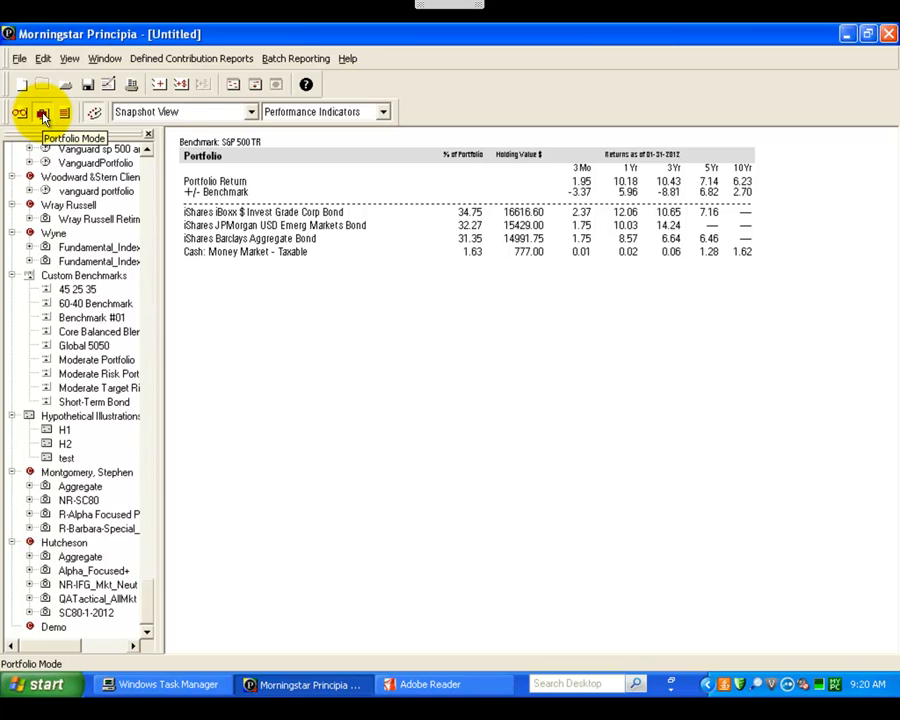
left_click(251, 113)
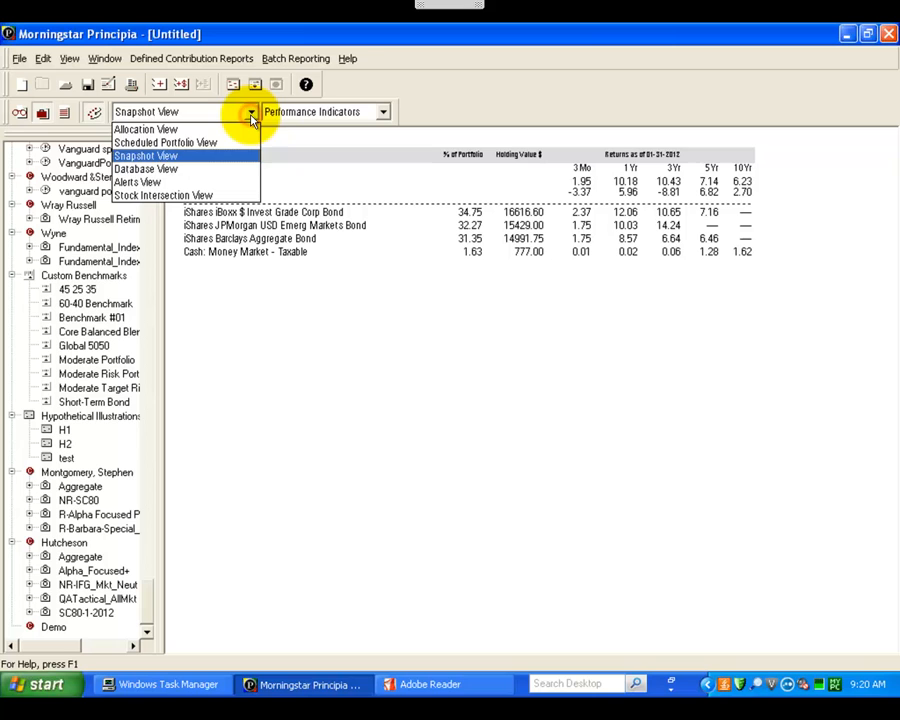
left_click(176, 158)
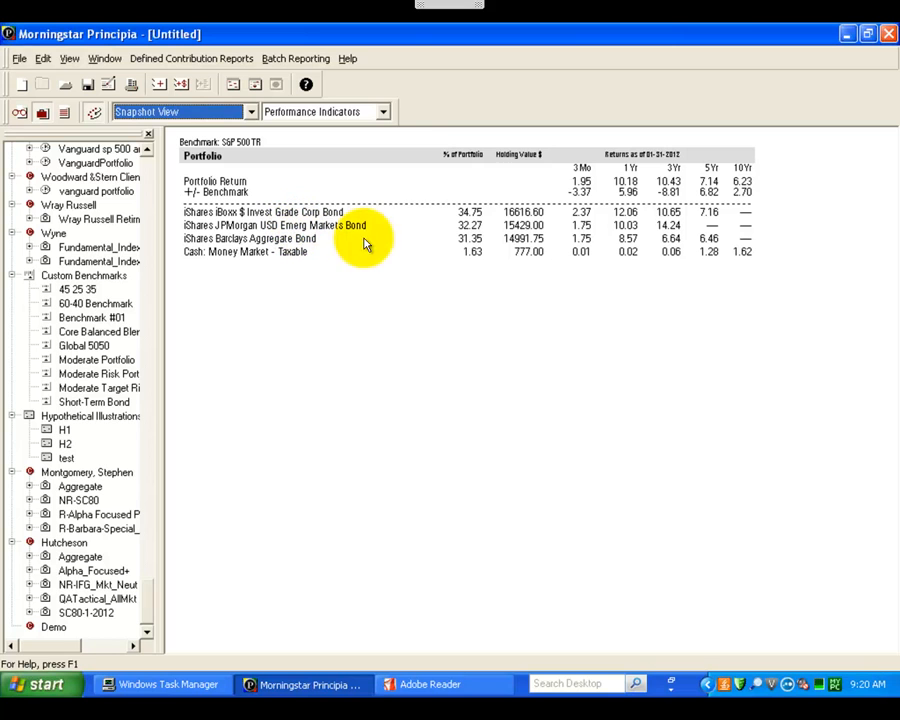
left_click(383, 112)
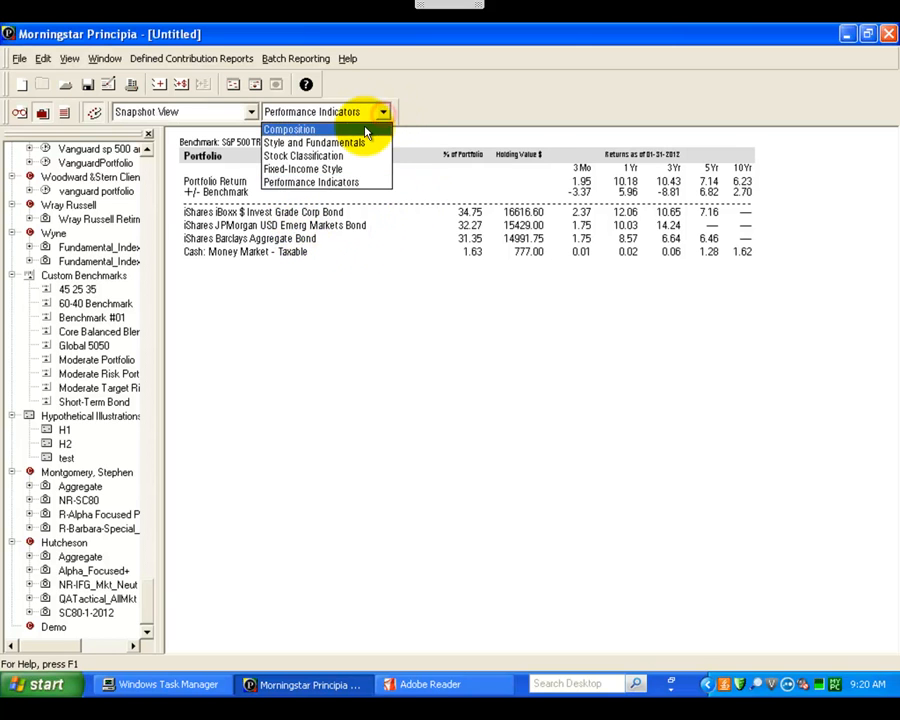
left_click(367, 131)
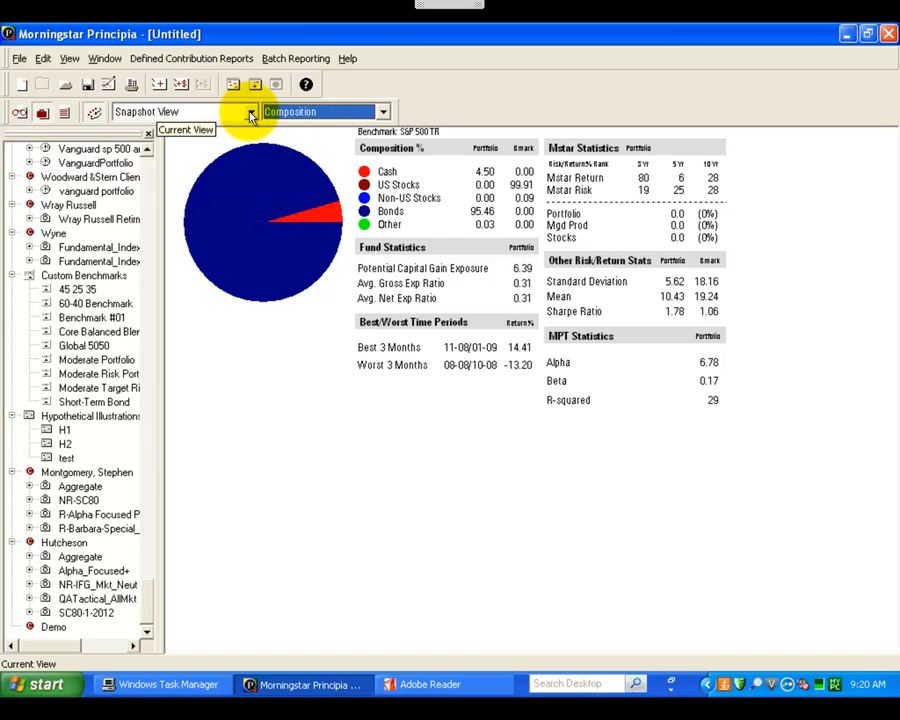
Step: Save the portfolio under the name QA_Tactical in the Demo client file
left_click(18, 57)
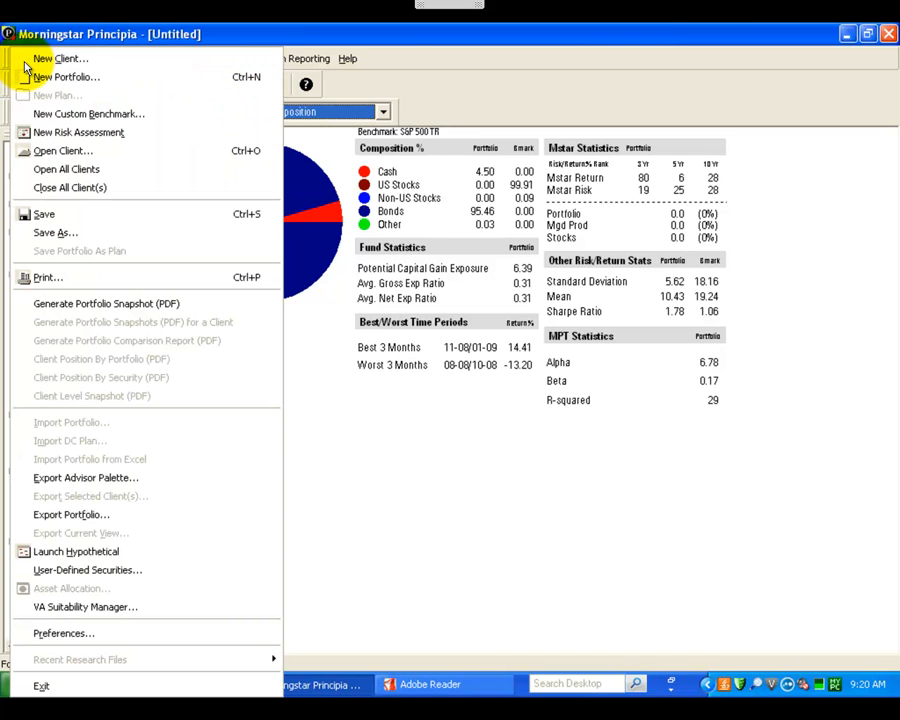
left_click(48, 232)
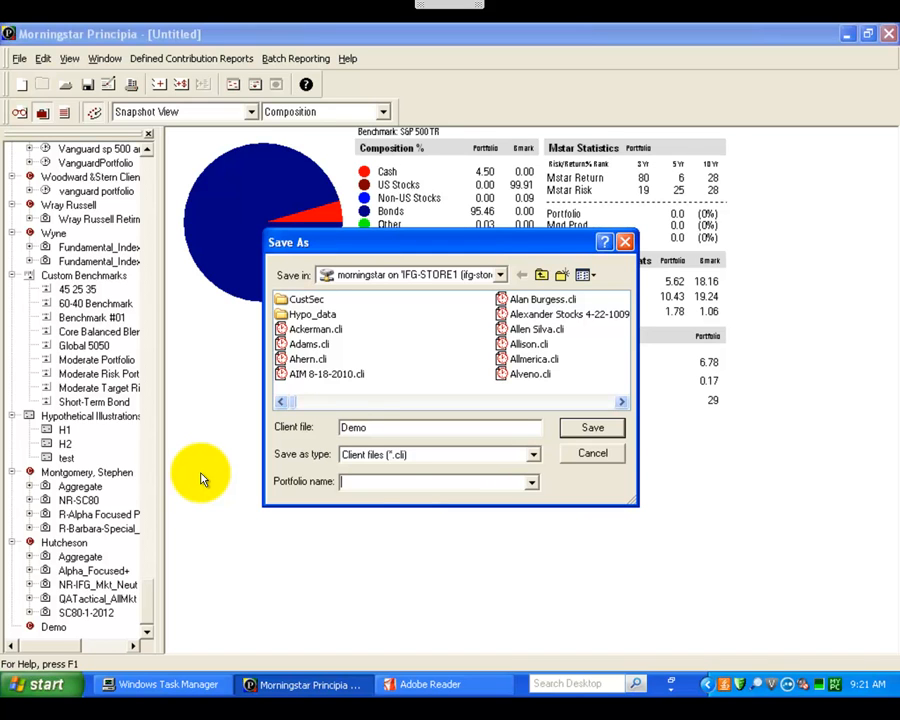
type("QA_Tactical")
left_click(592, 428)
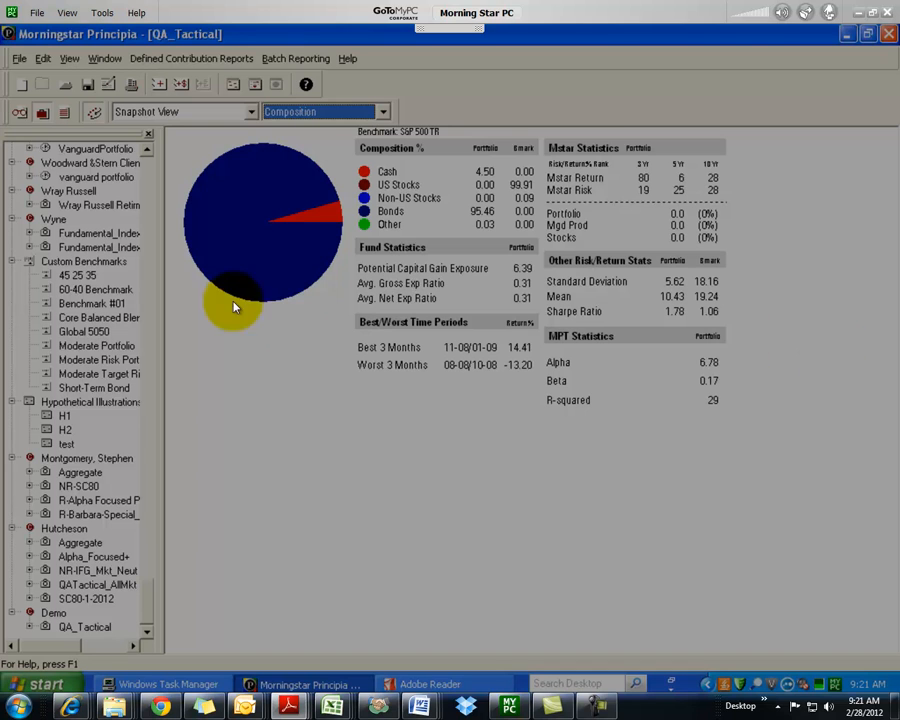
Step: Generate the Portfolio Snapshot PDF report for QA_Tactical
left_click(308, 37)
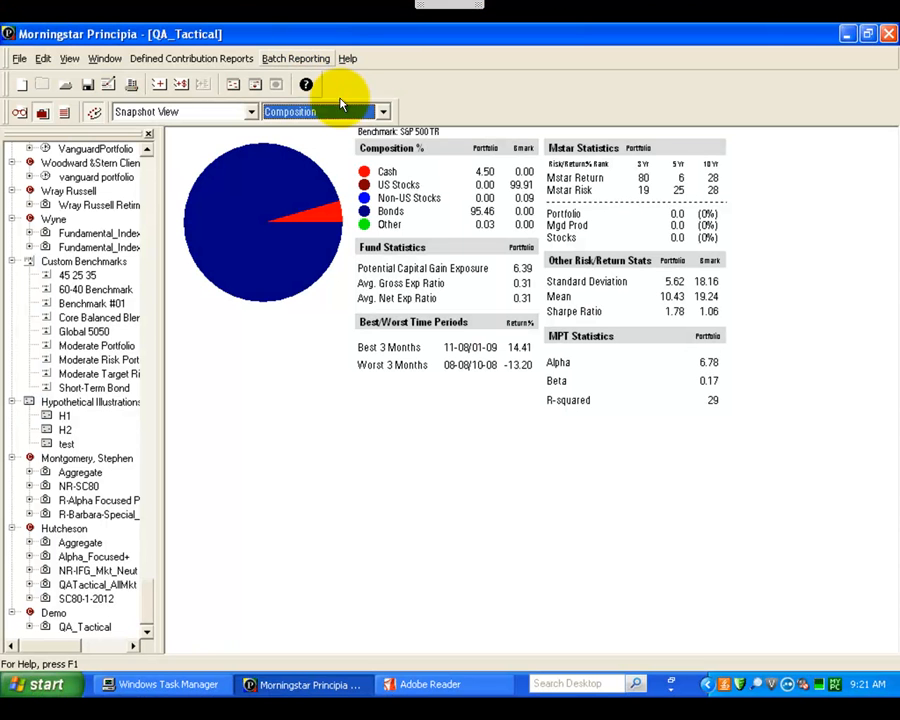
left_click(19, 58)
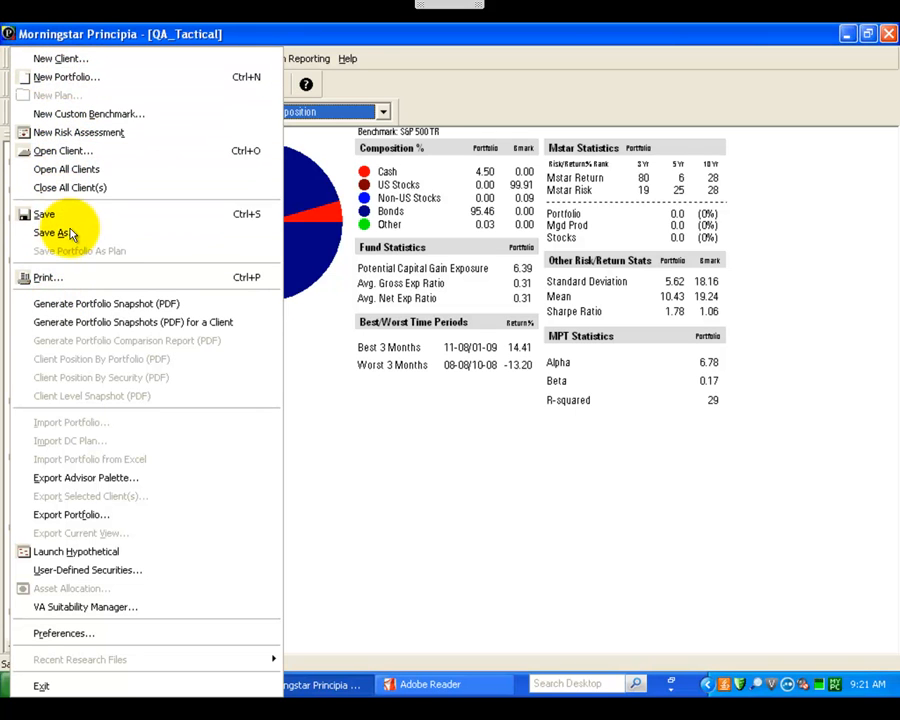
left_click(125, 305)
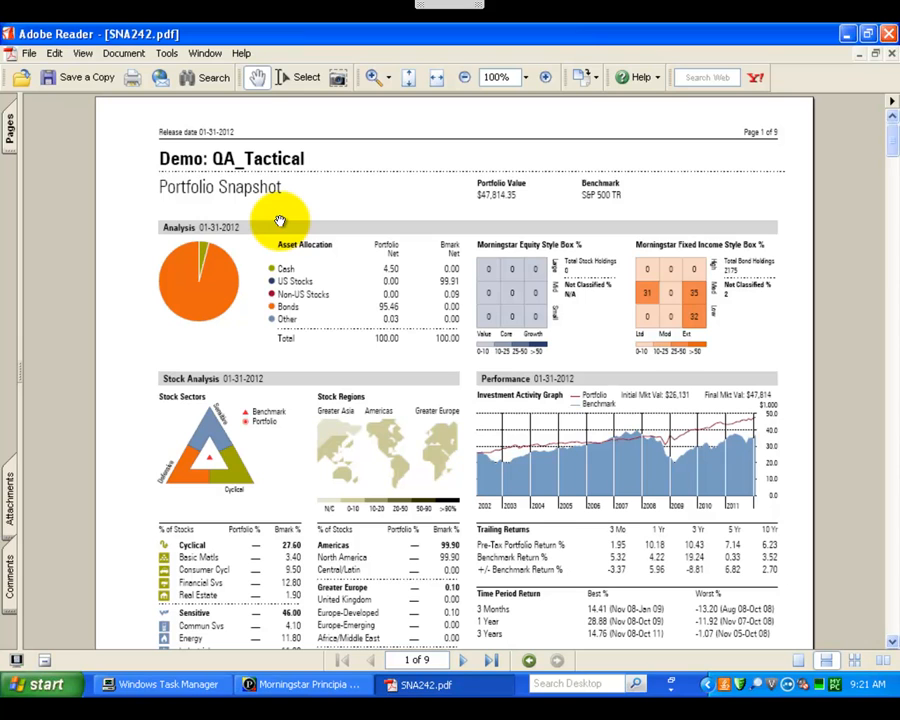
Step: Save a copy of the snapshot PDF in the PROFILE FILES folder as MS-R_Demo_QATactical-1-2012
left_click(78, 80)
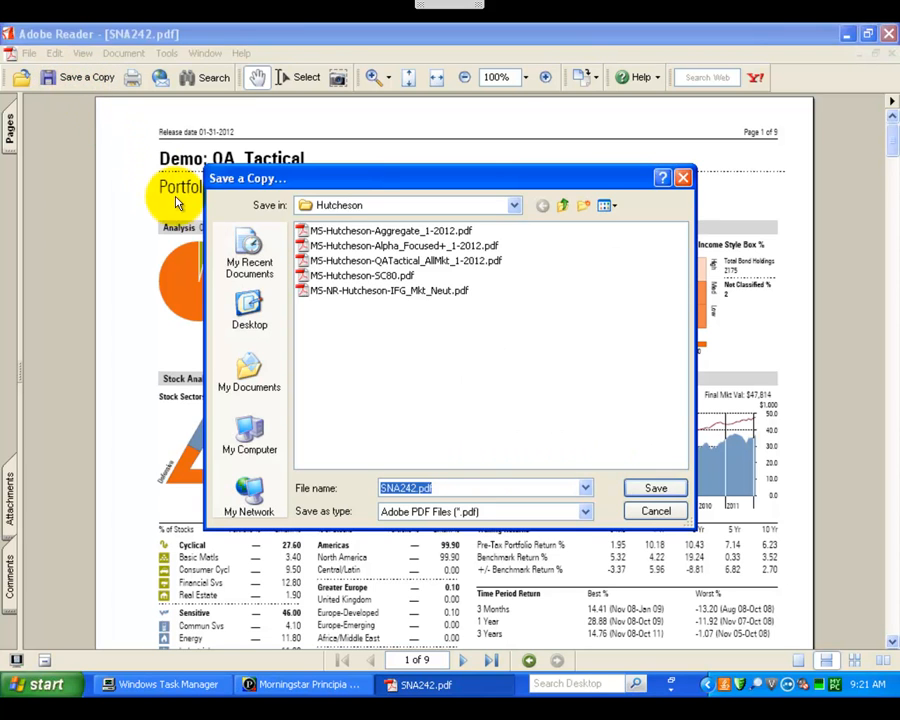
left_click(566, 205)
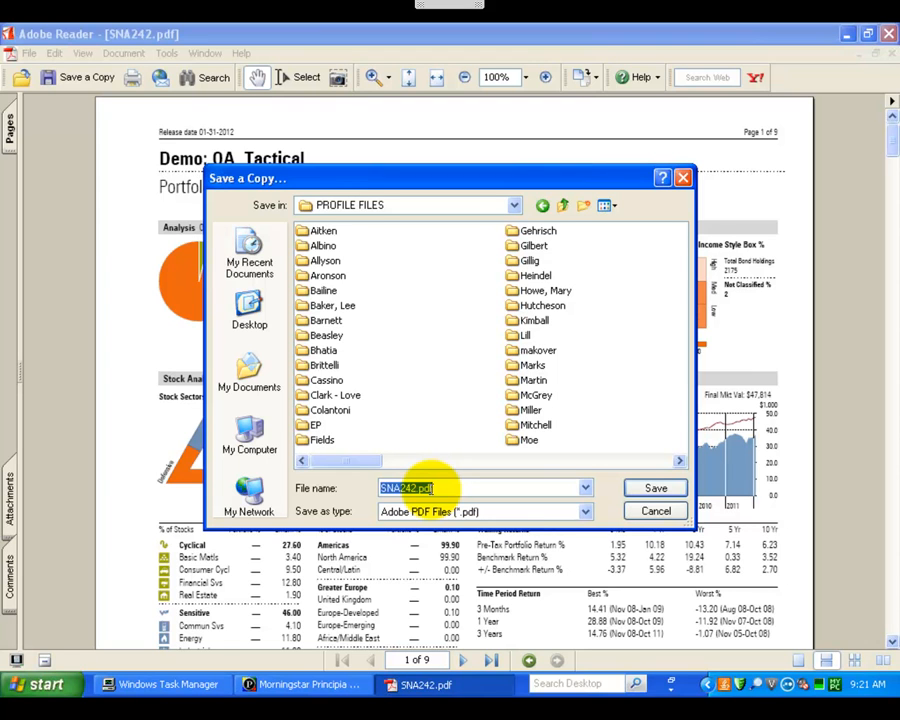
type("MS-")
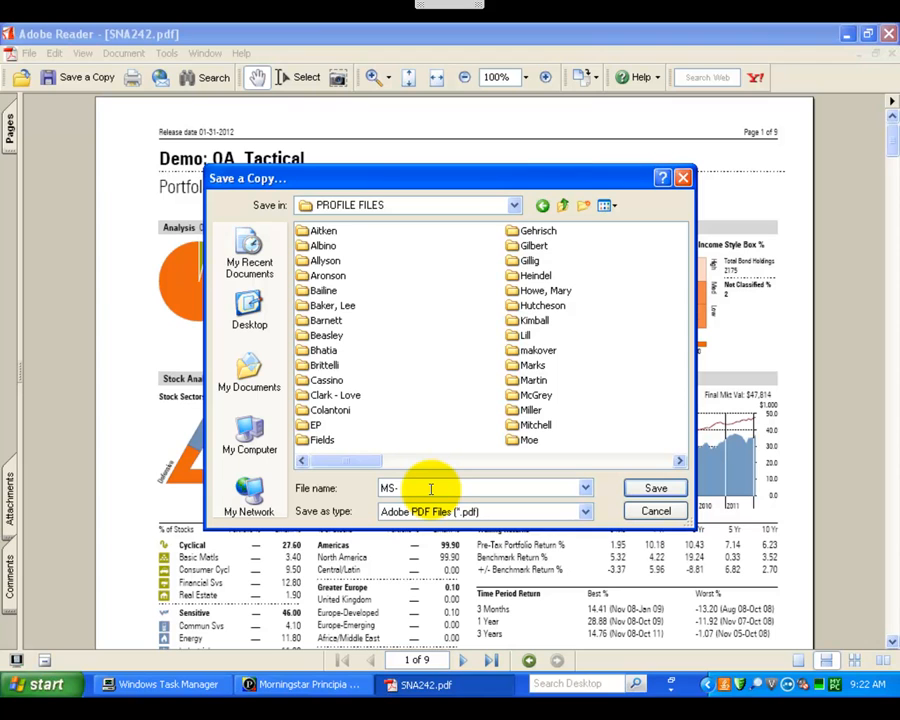
type("R_Dem")
type("o_QATactical-1")
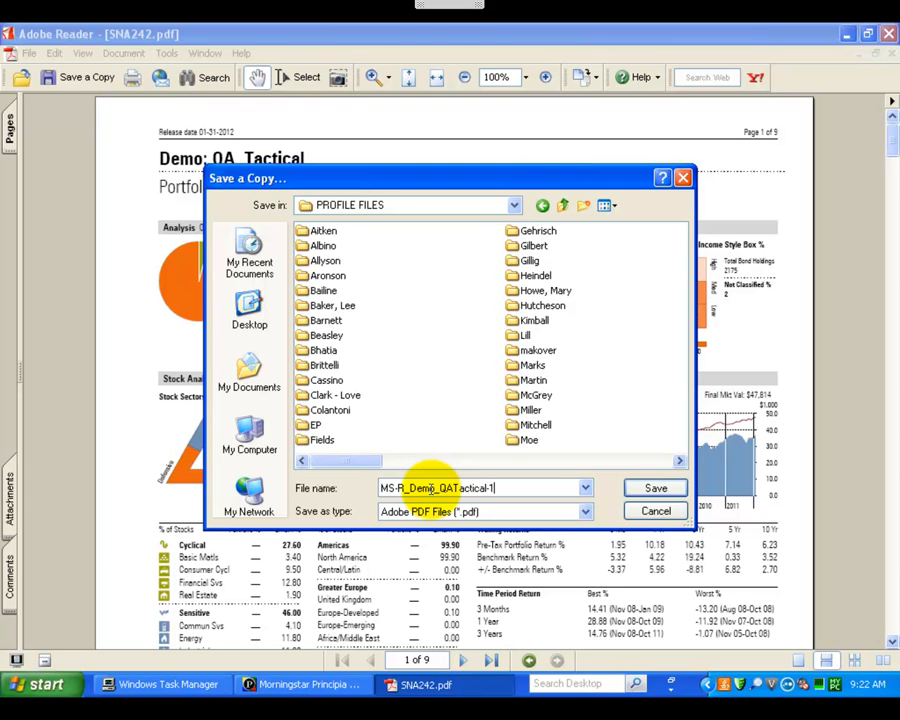
type("-2012")
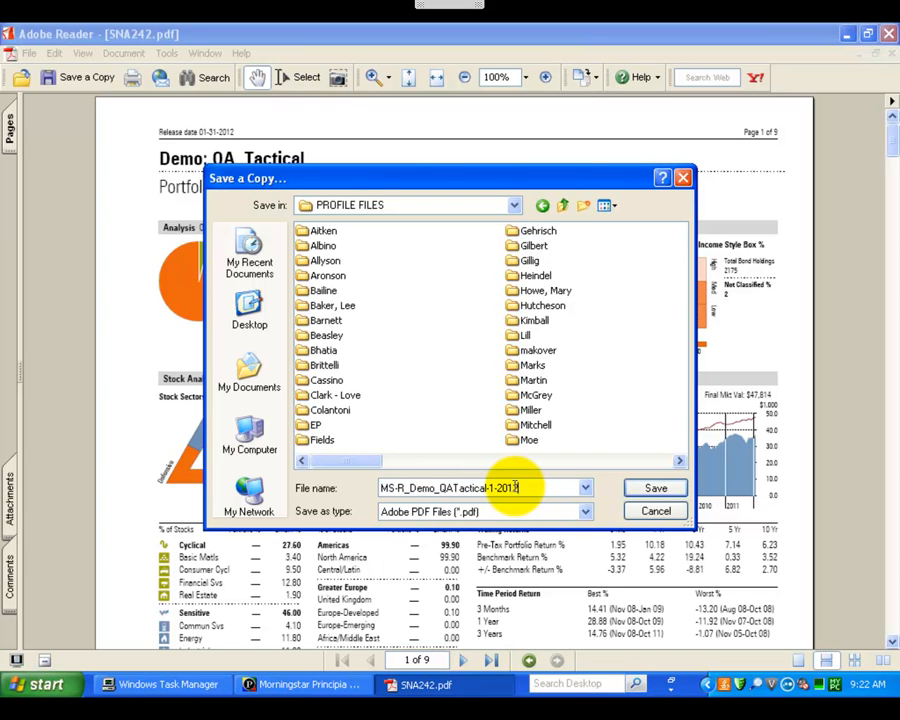
left_click(640, 492)
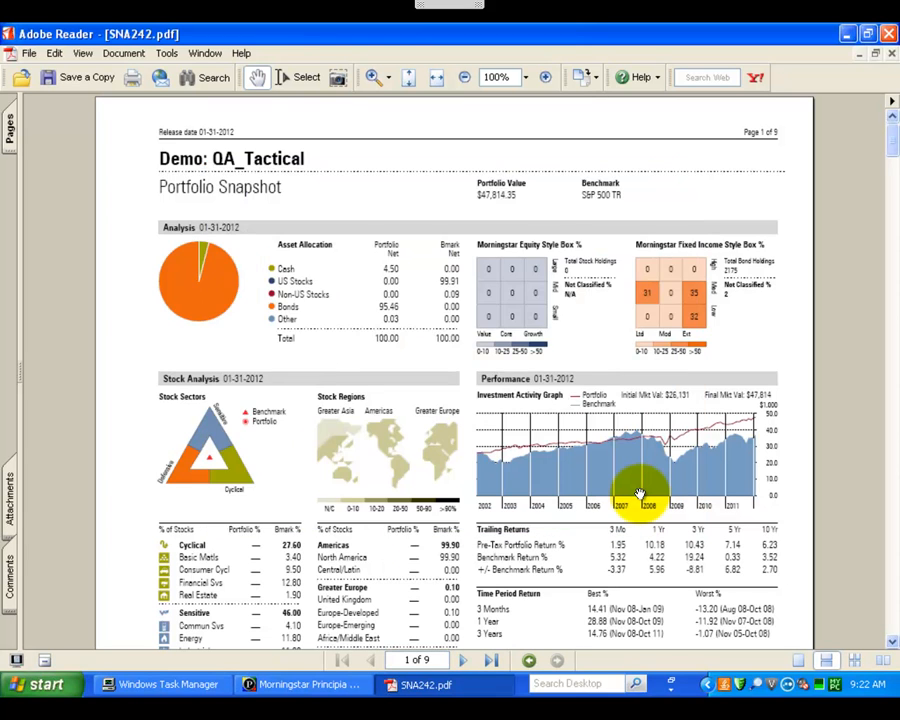
Step: Return to Morningstar Principia and create another new unscheduled portfolio
left_click(848, 35)
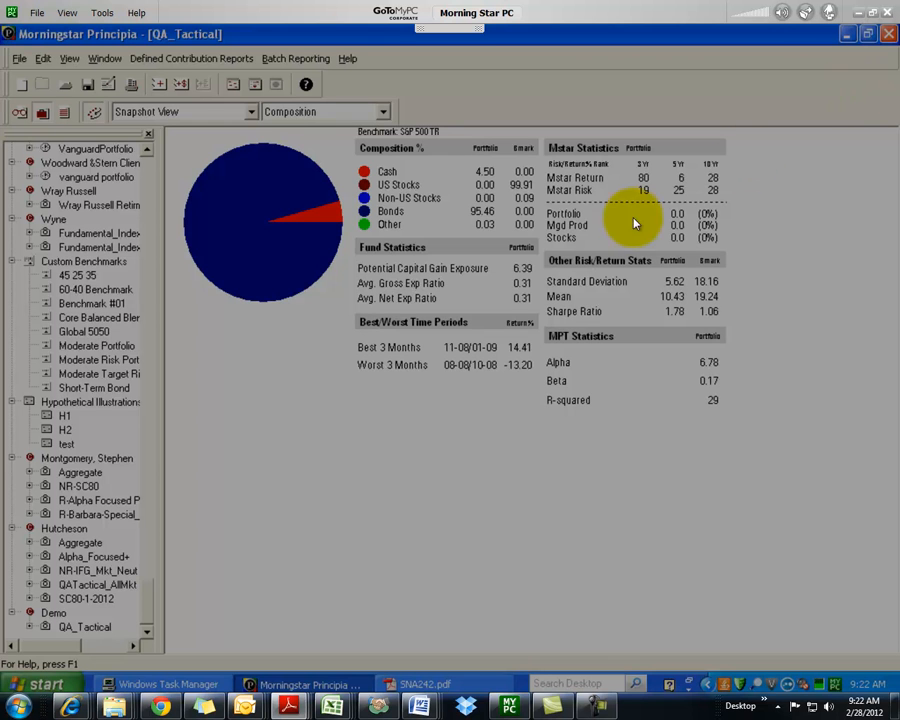
left_click(306, 363)
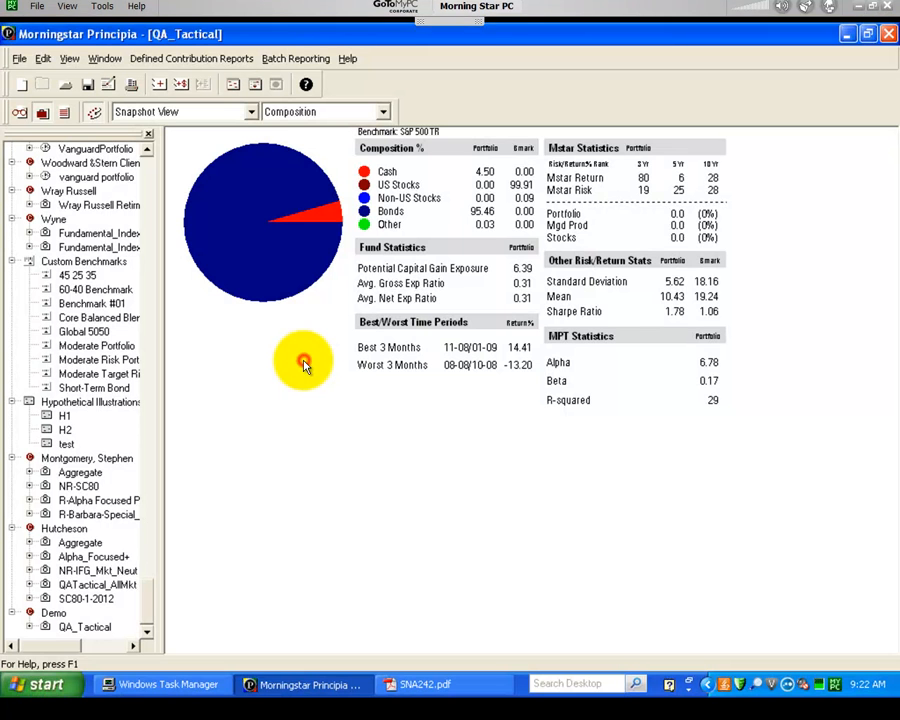
left_click(20, 62)
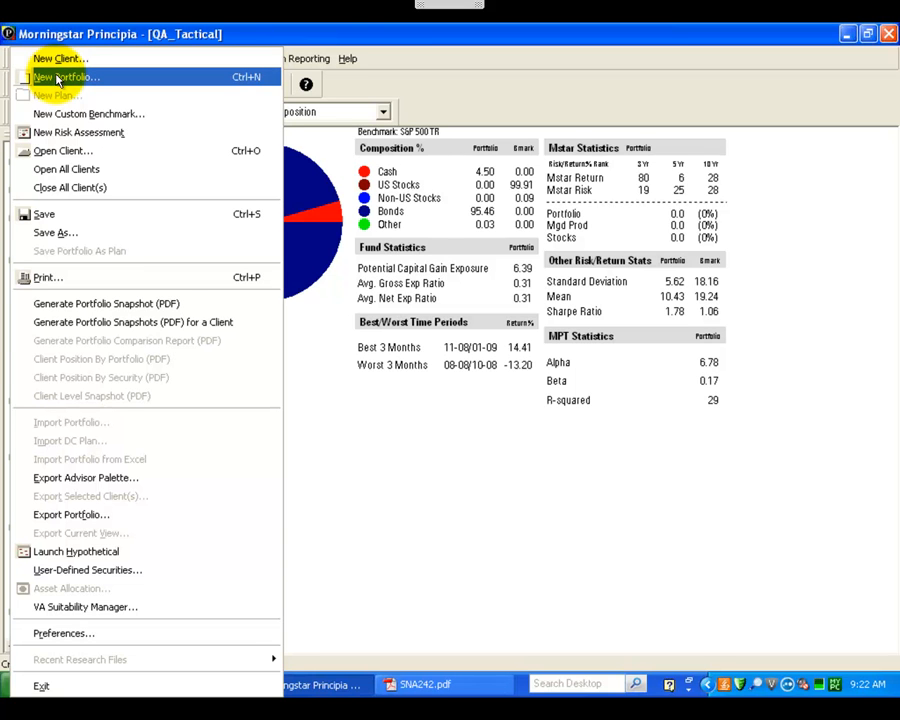
left_click(58, 79)
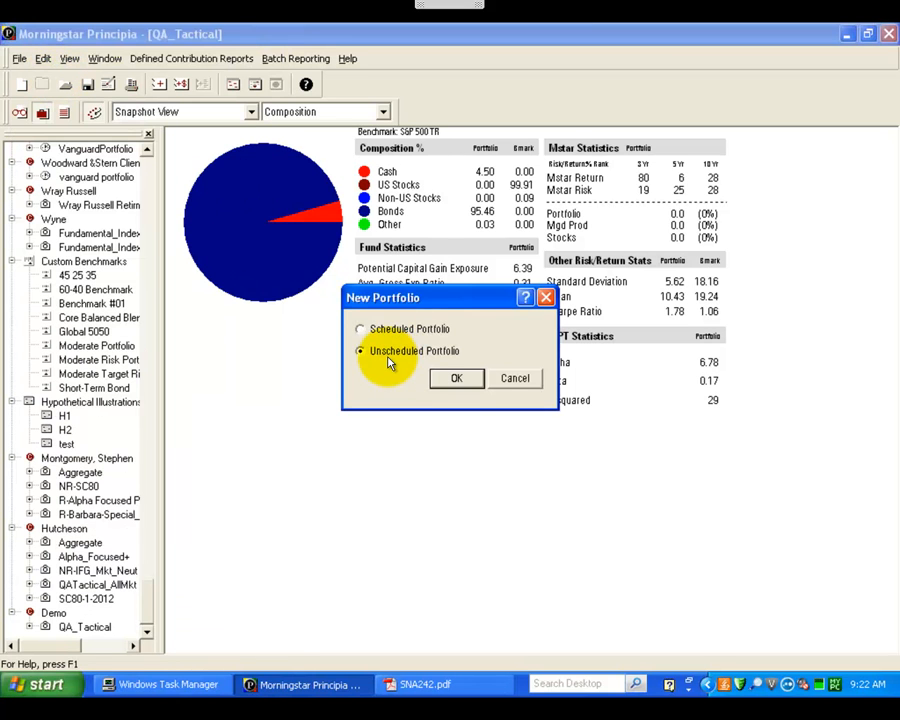
left_click(455, 380)
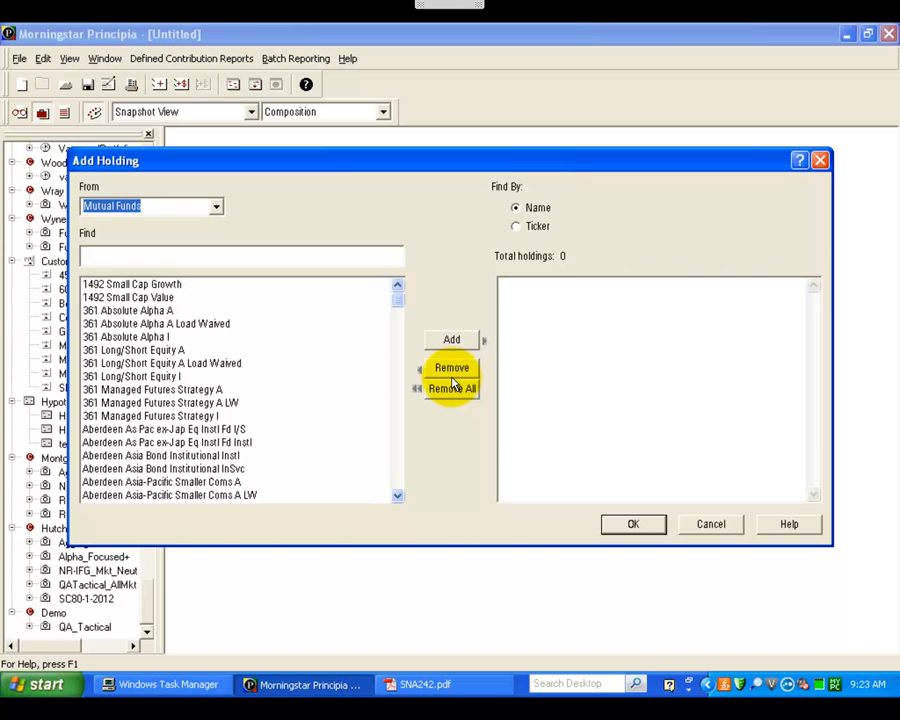
Step: Add the proxy Cash: Money Market - Taxable to the new portfolio's holdings
left_click(218, 210)
left_click(217, 288)
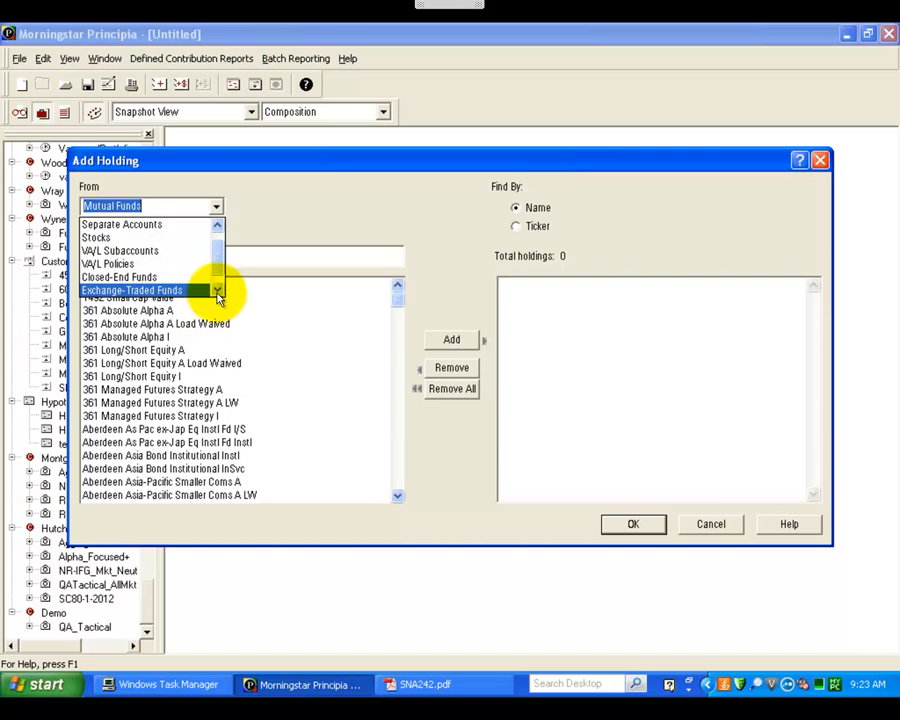
left_click(218, 289)
left_click(156, 290)
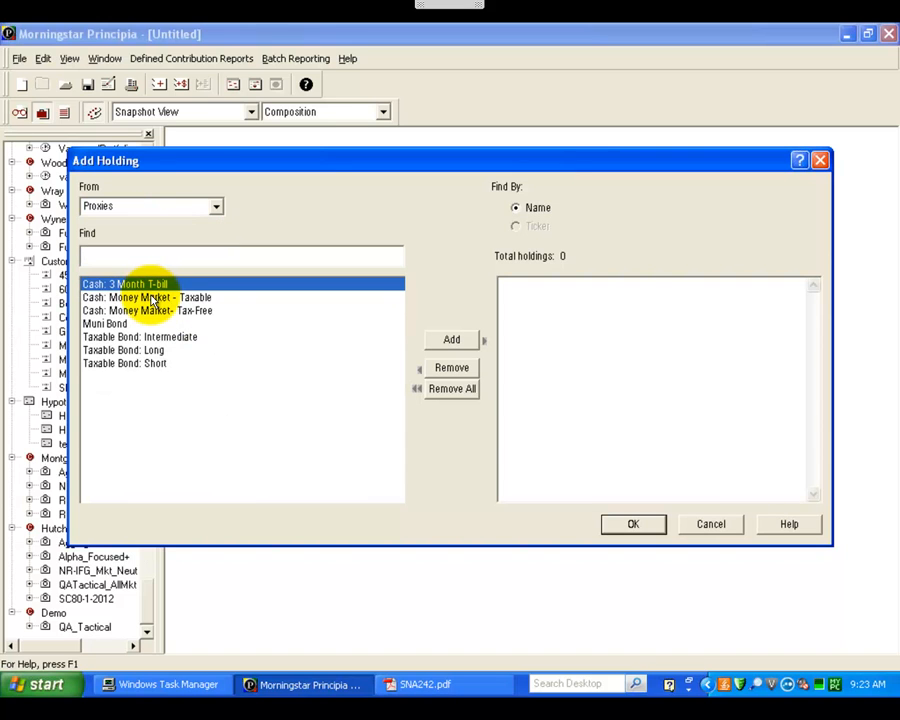
left_click(152, 299)
double_click(152, 299)
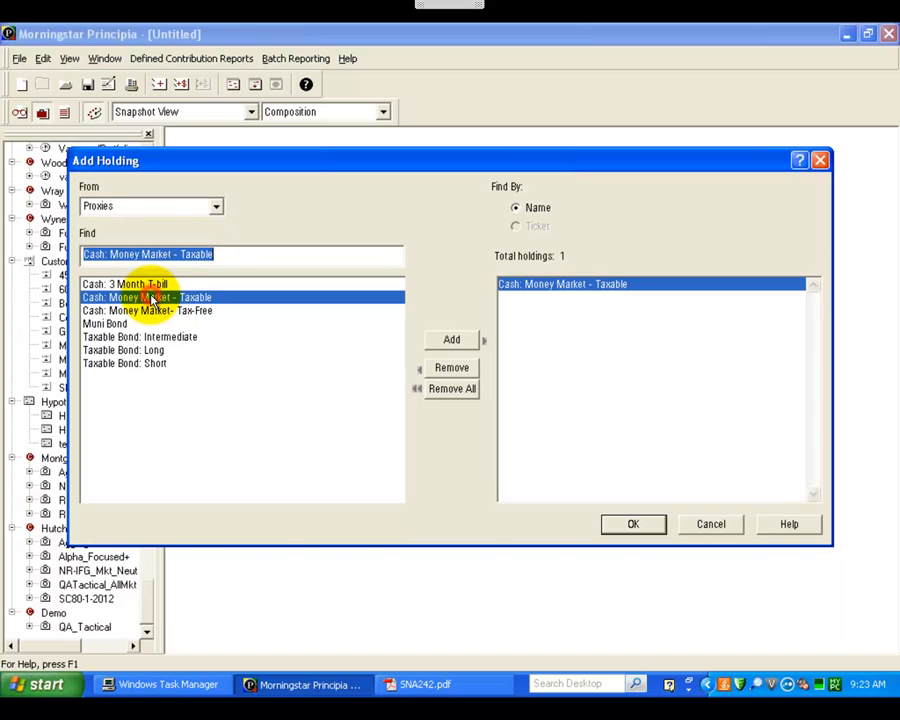
Step: Find mutual funds by ticker and add CVSIX to the new portfolio's holdings
left_click(218, 207)
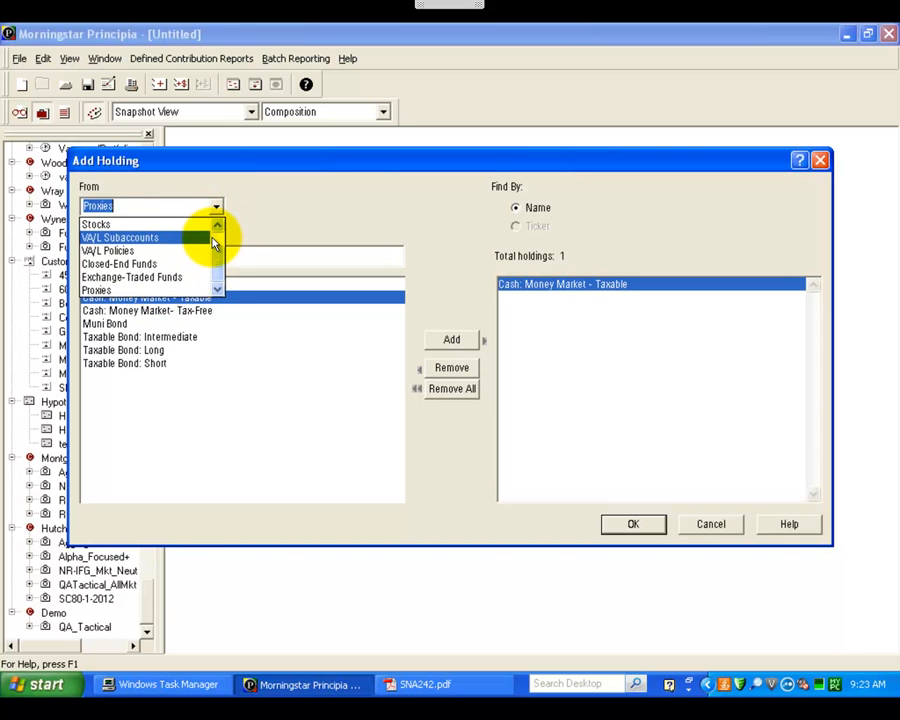
left_click(213, 238)
left_click(160, 224)
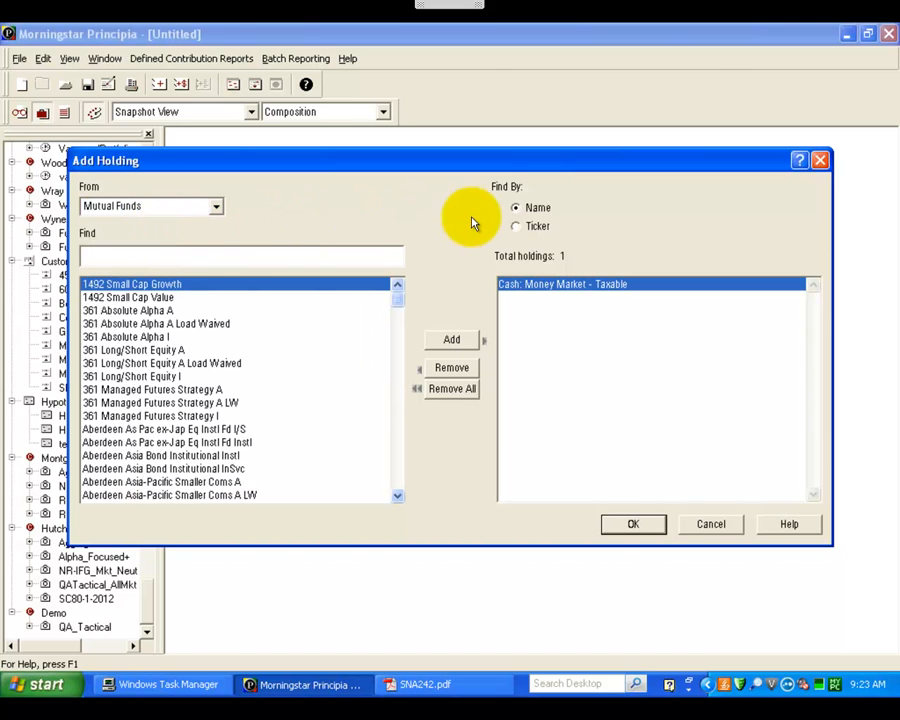
left_click(517, 228)
left_click(333, 257)
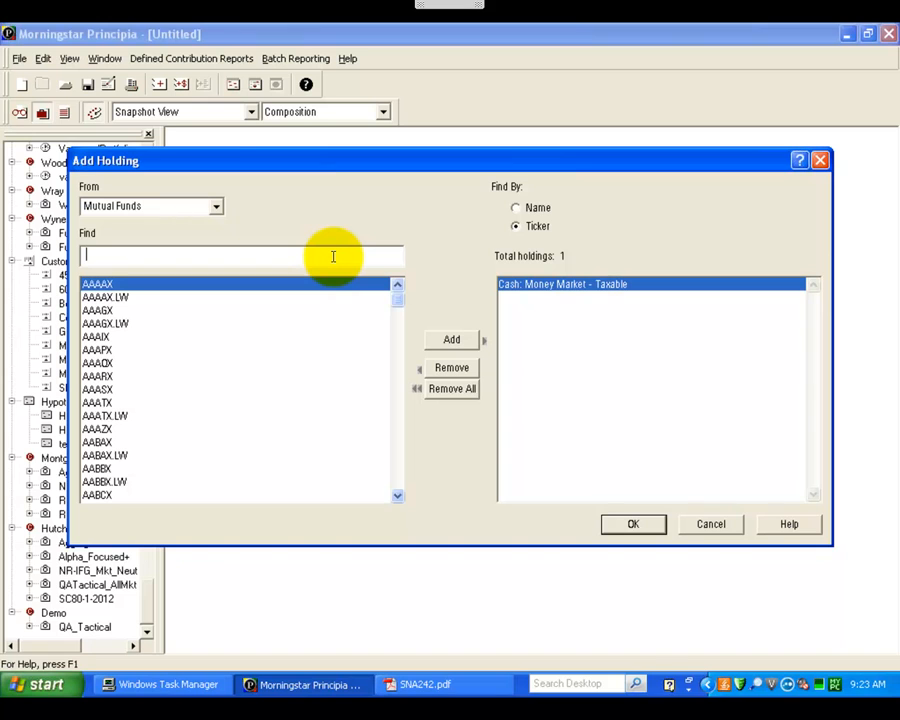
type("cvsi")
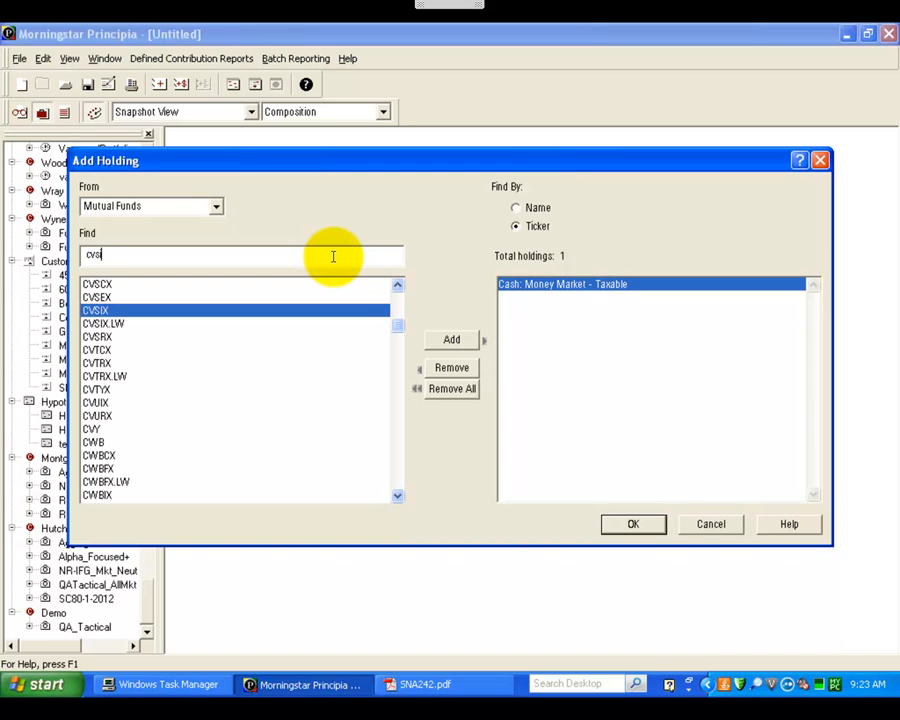
key("Return")
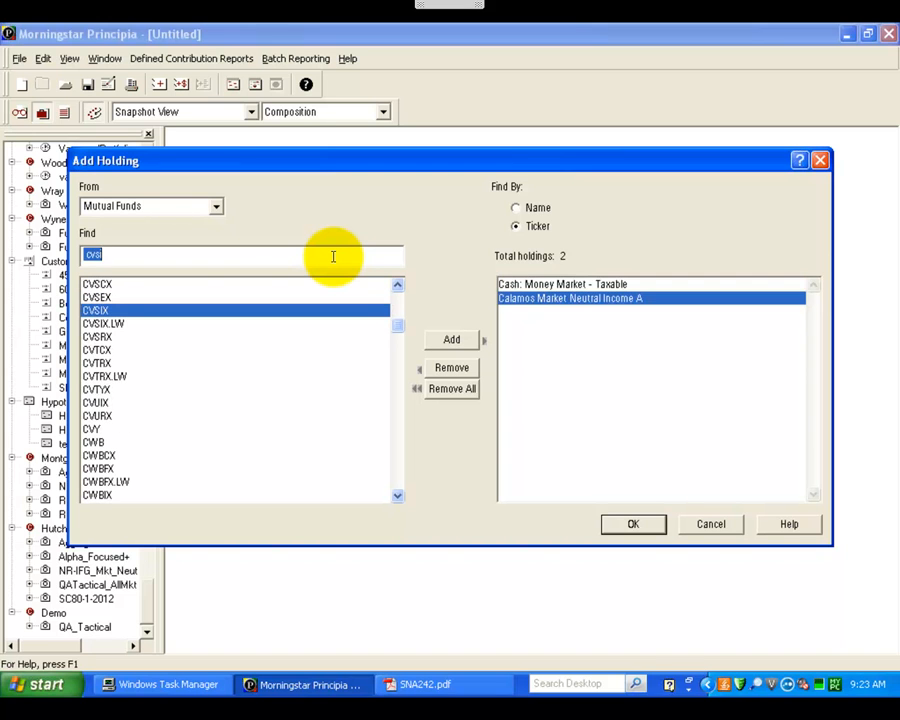
Step: Add DBV and FFRAX to the holdings by their tickers
type("dbv")
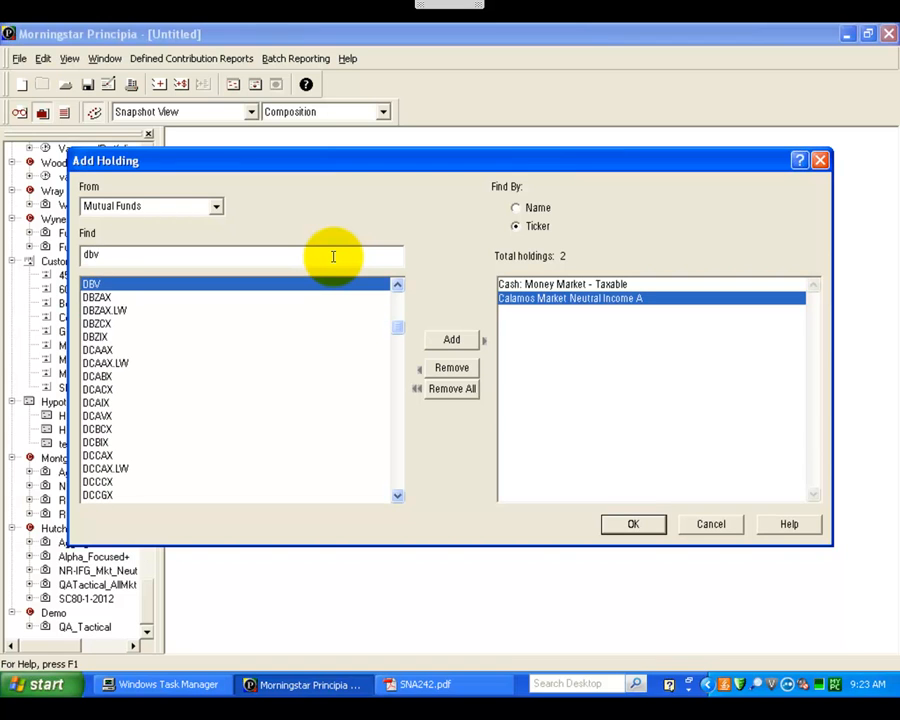
key("Return")
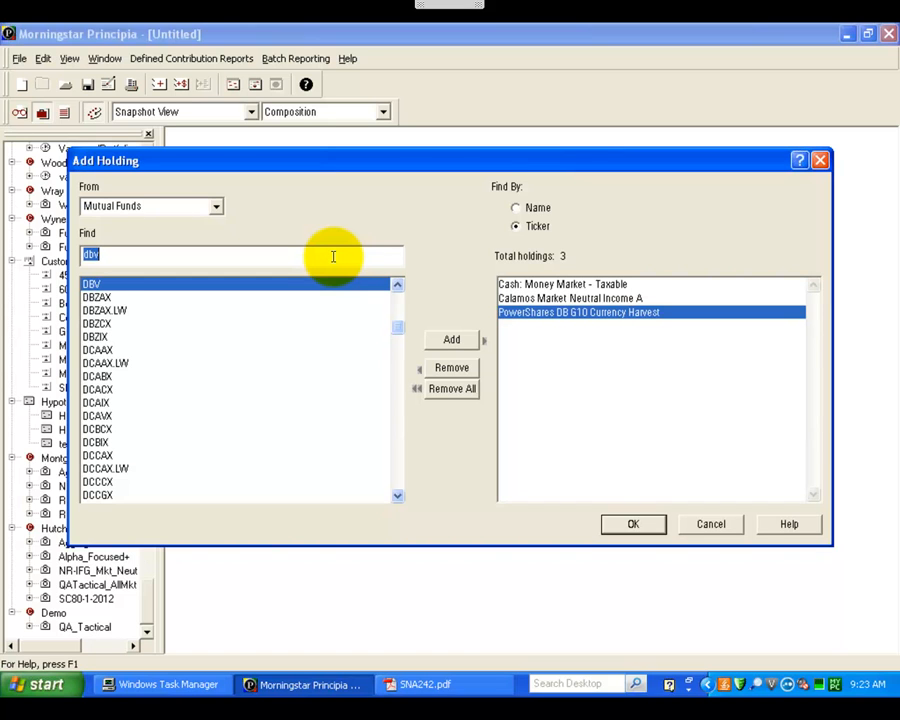
type("ffra")
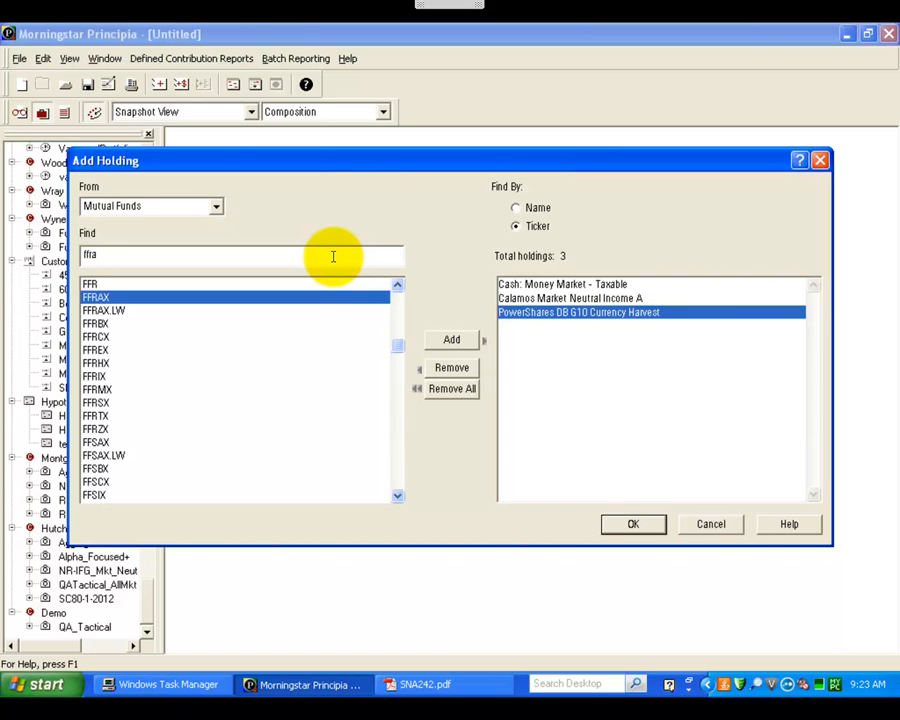
key("Return")
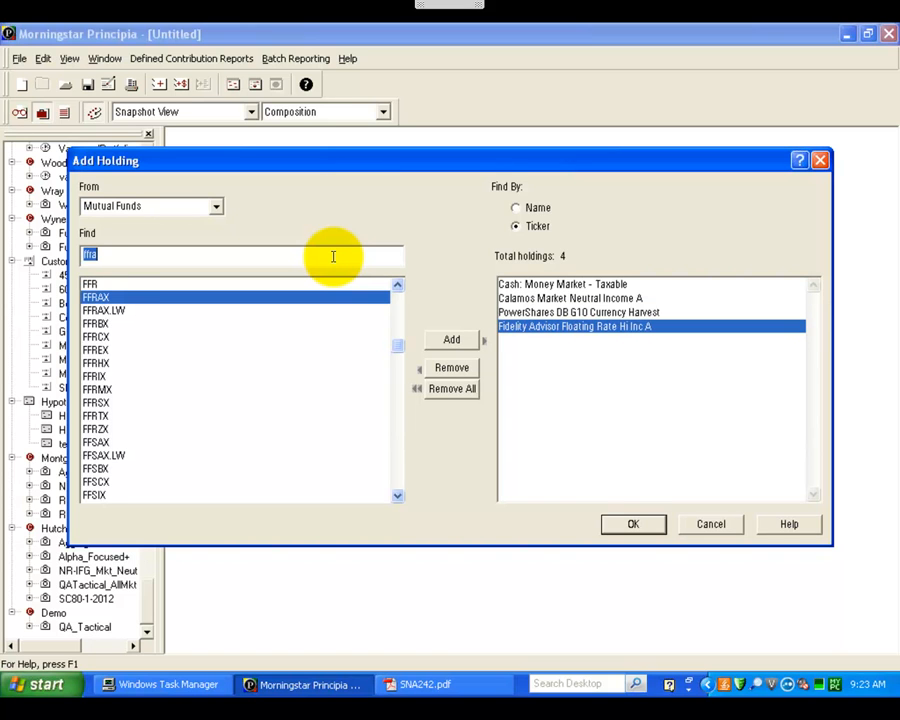
Step: Add GATEX, LSGBX and NEFZX to the new portfolio's holdings by their tickers
type("gate")
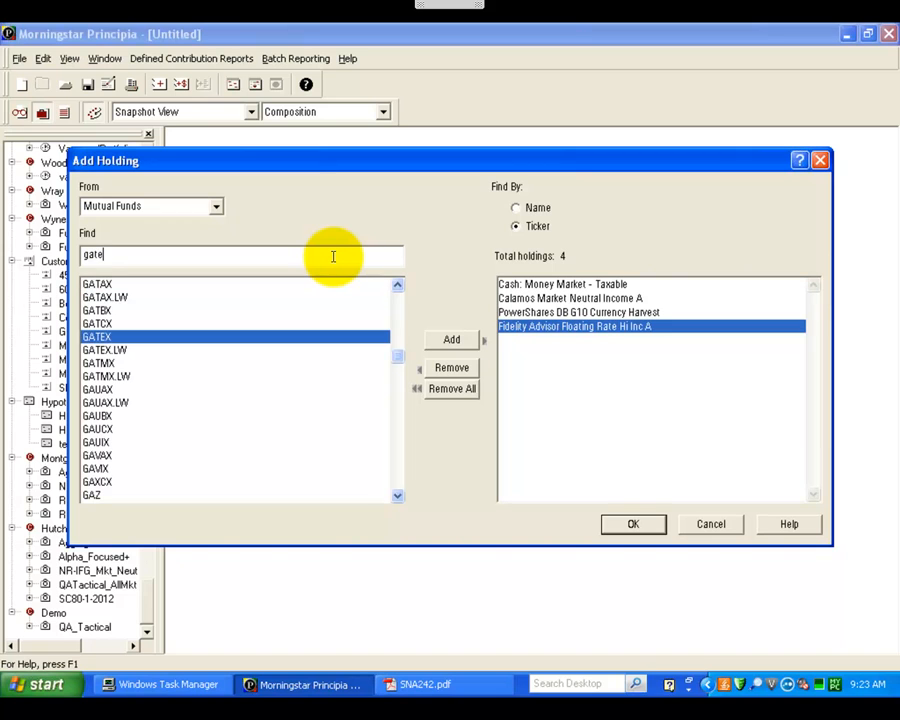
key("Return")
type("l")
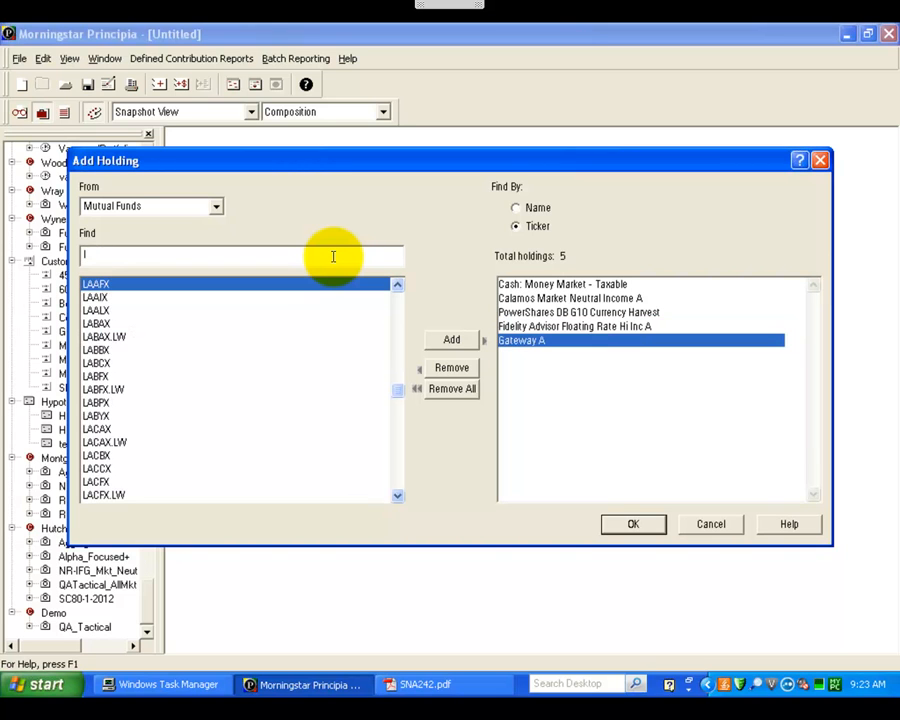
type("sgb")
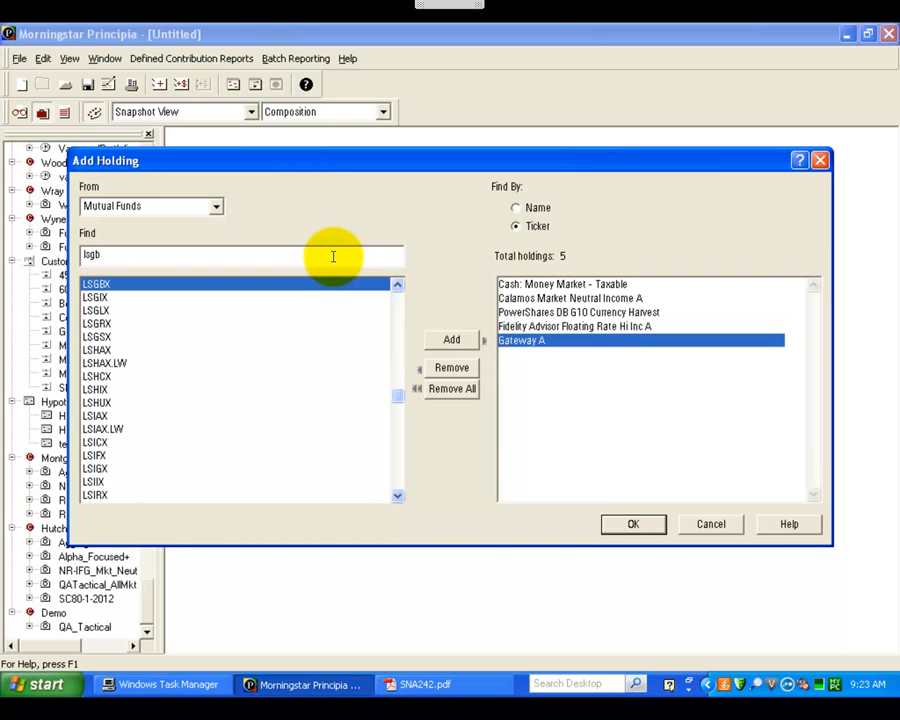
key("Return")
type("nef")
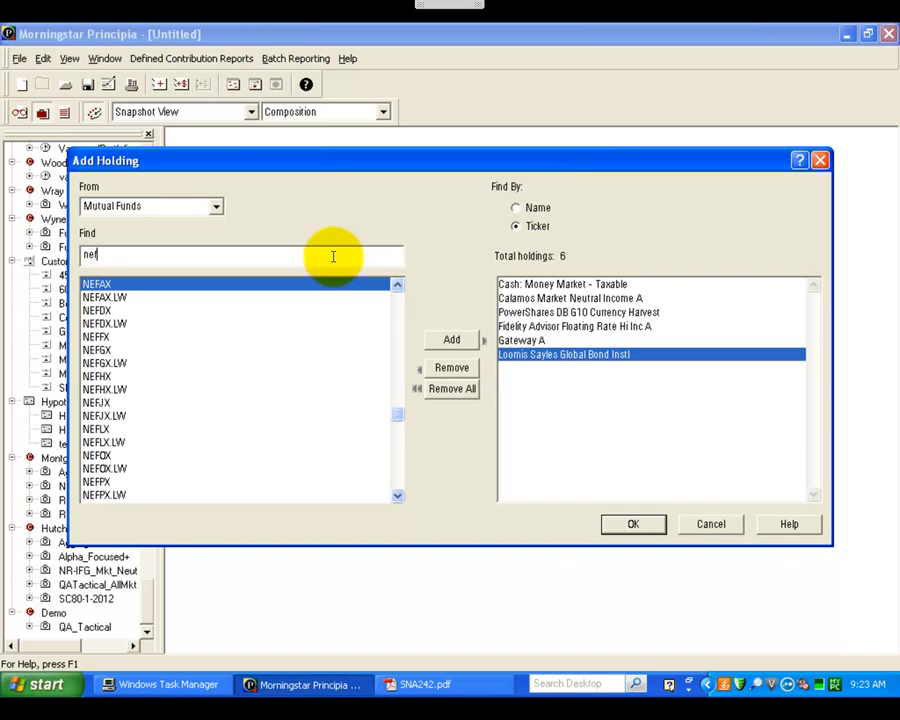
type("z")
key("Return")
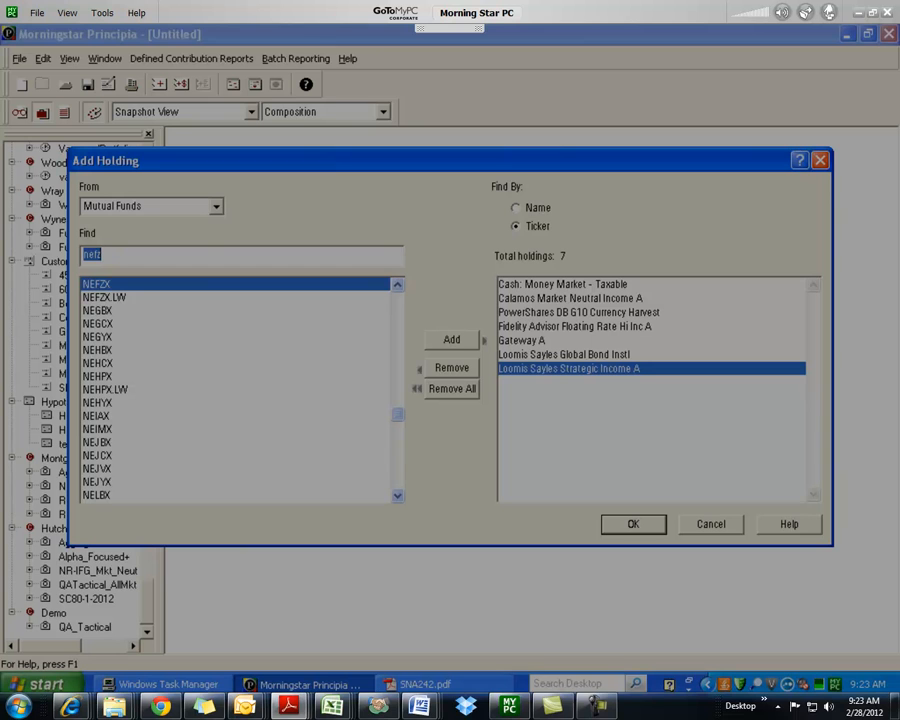
Step: Add PASAX and RYMFX to the holdings by ticker and accept the completed holdings list
left_click(172, 255)
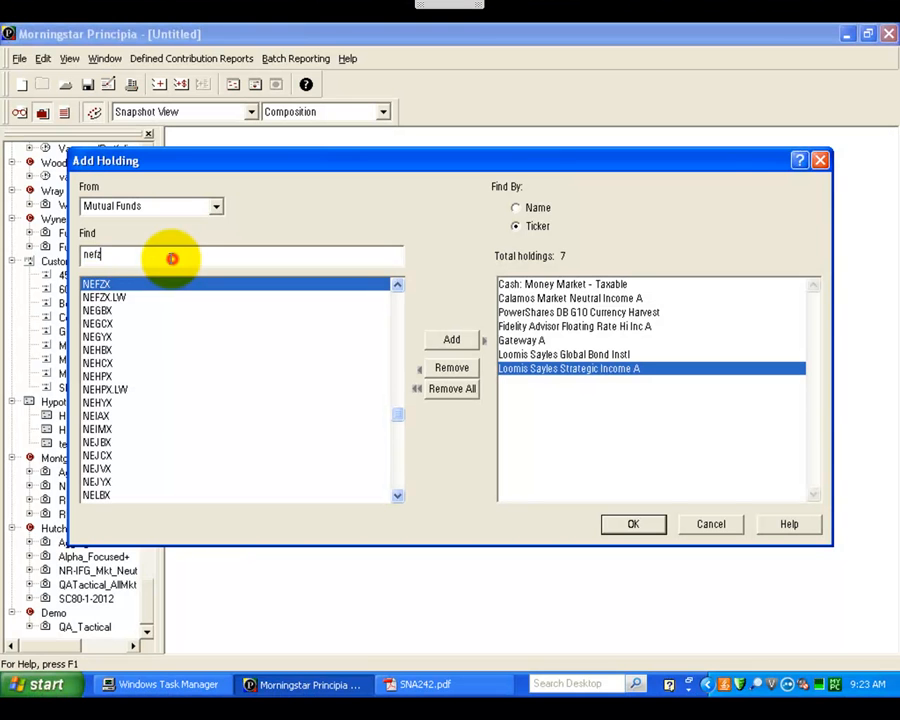
double_click(113, 253)
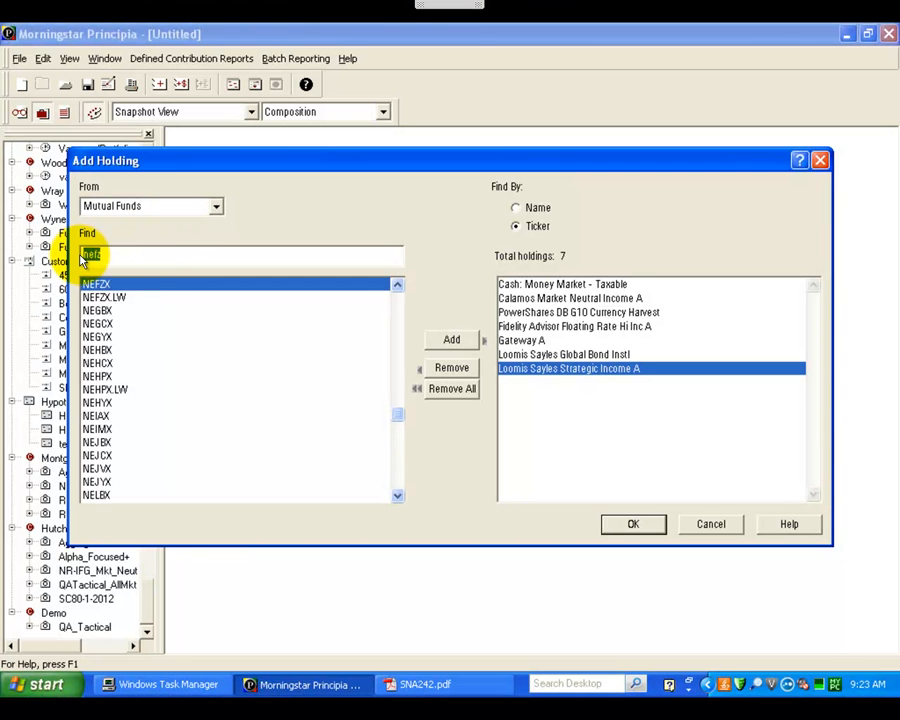
type("pas")
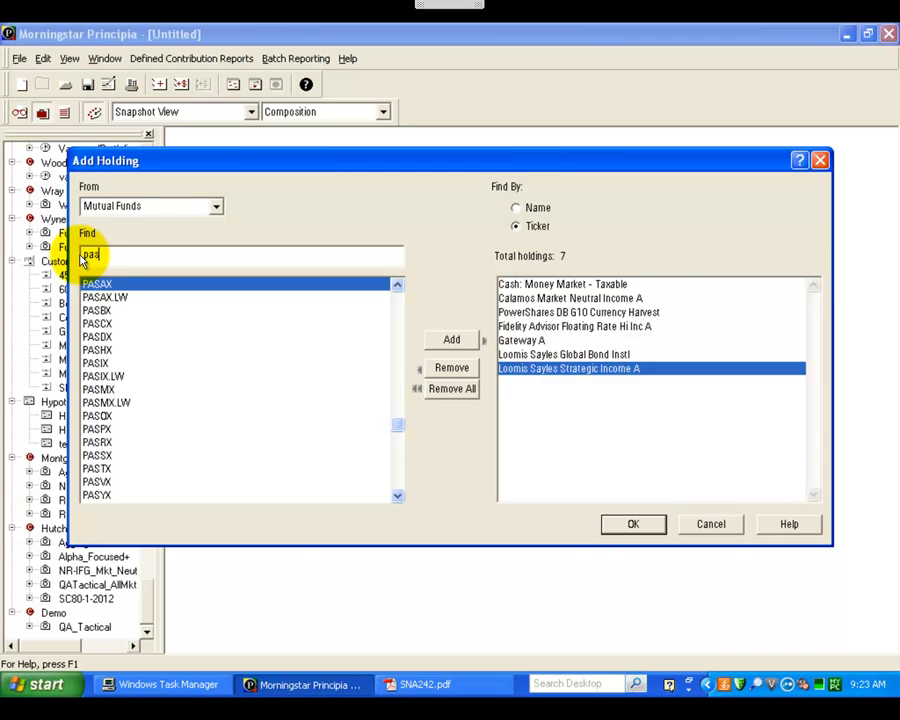
type("a")
key("Return")
type("rym")
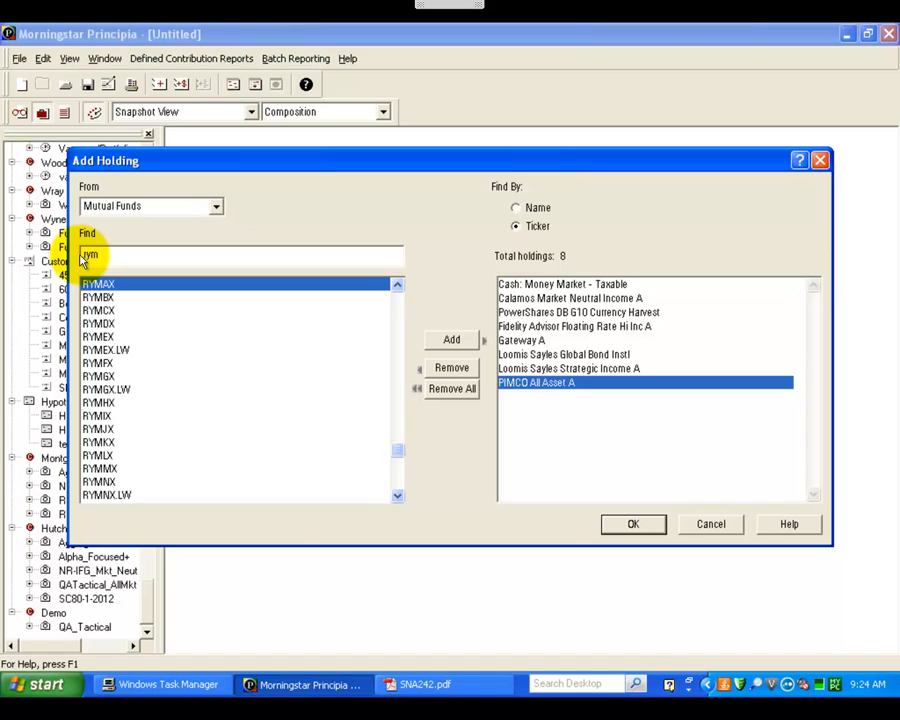
type("f")
key("Return")
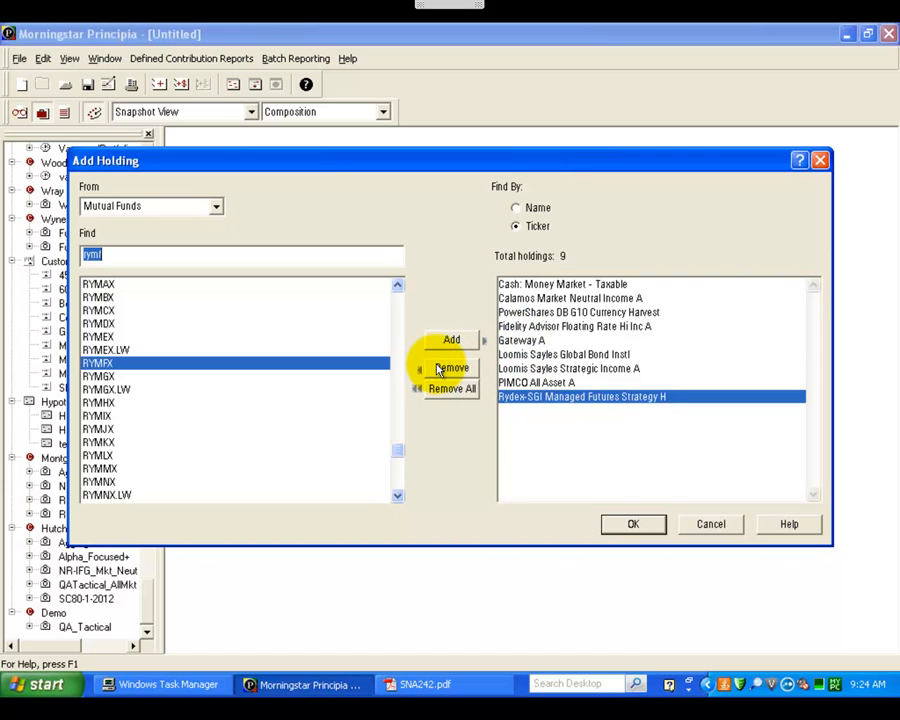
left_click(638, 524)
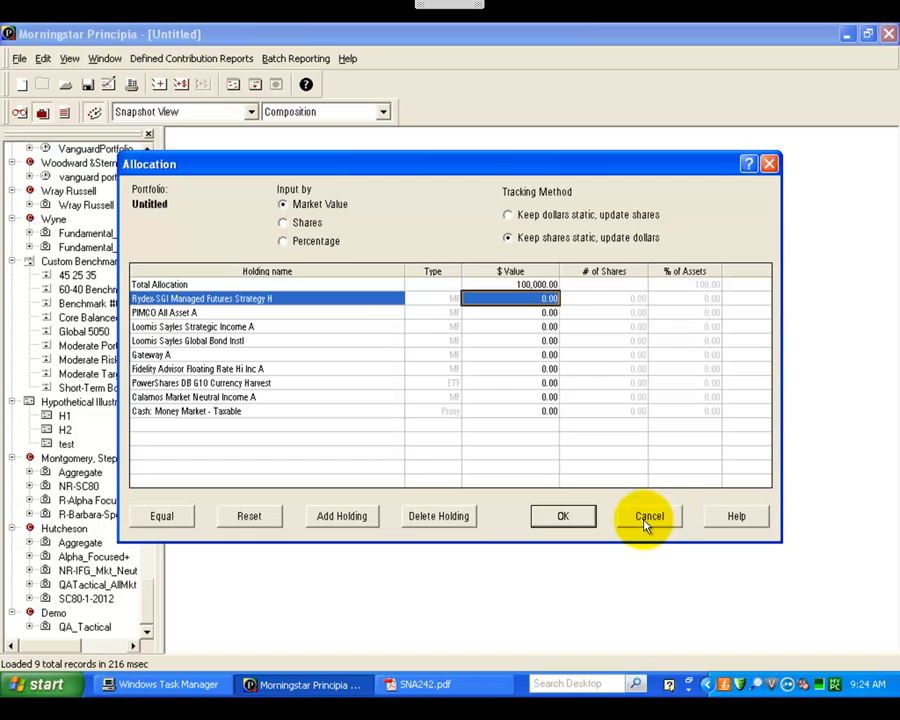
Step: Switch the allocation input to shares and enter 216.62 for Rydex-SGI Managed Futures Strategy H and 1247.42 for PIMCO All Asset A
left_click(594, 271)
left_click(610, 297)
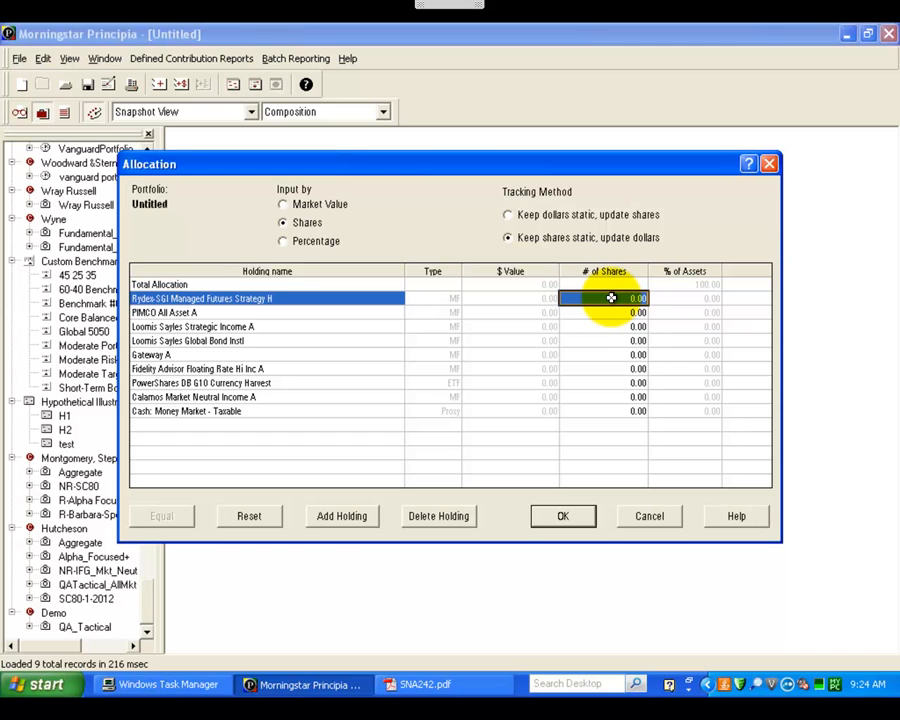
type("216.62")
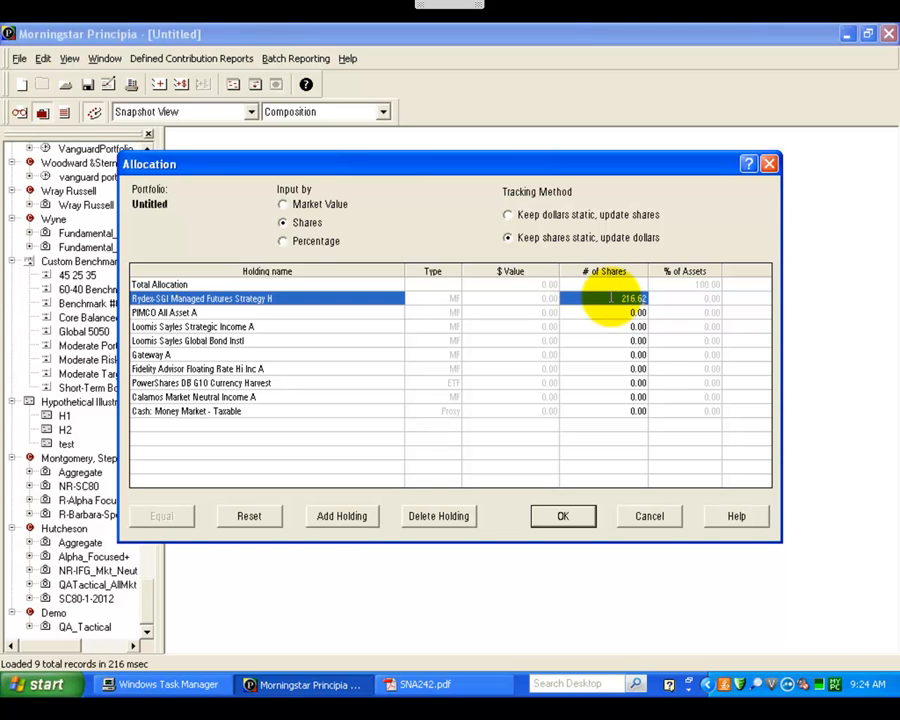
key("Return")
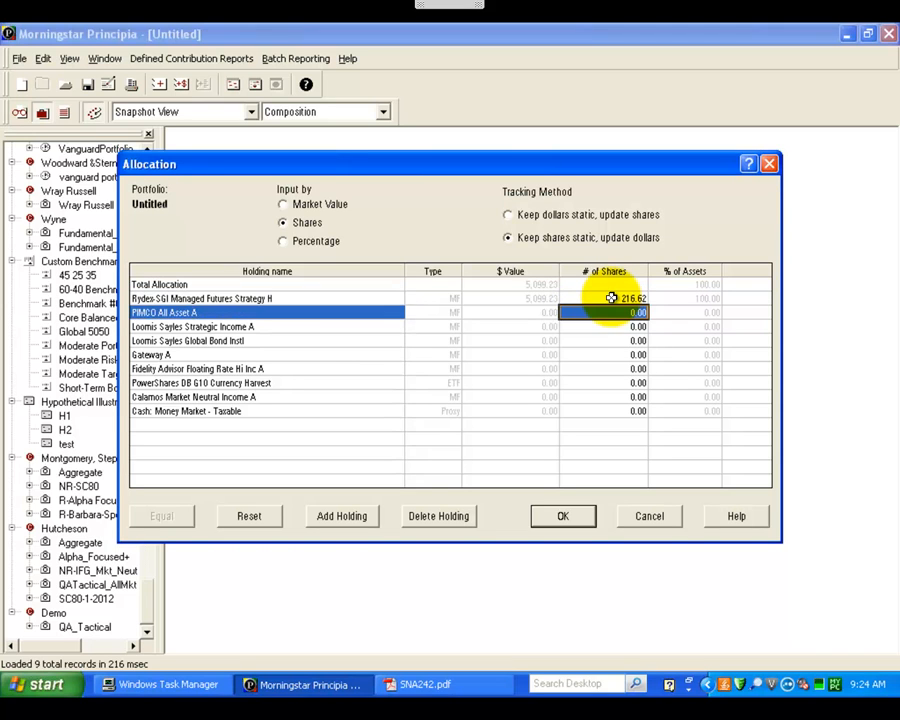
type("1247.42")
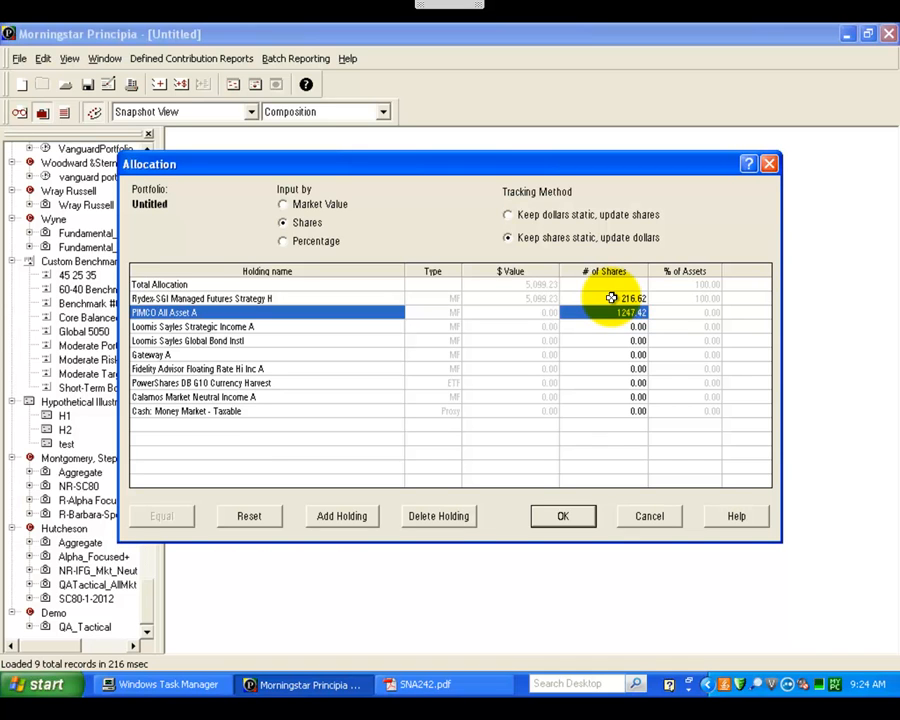
key("Return")
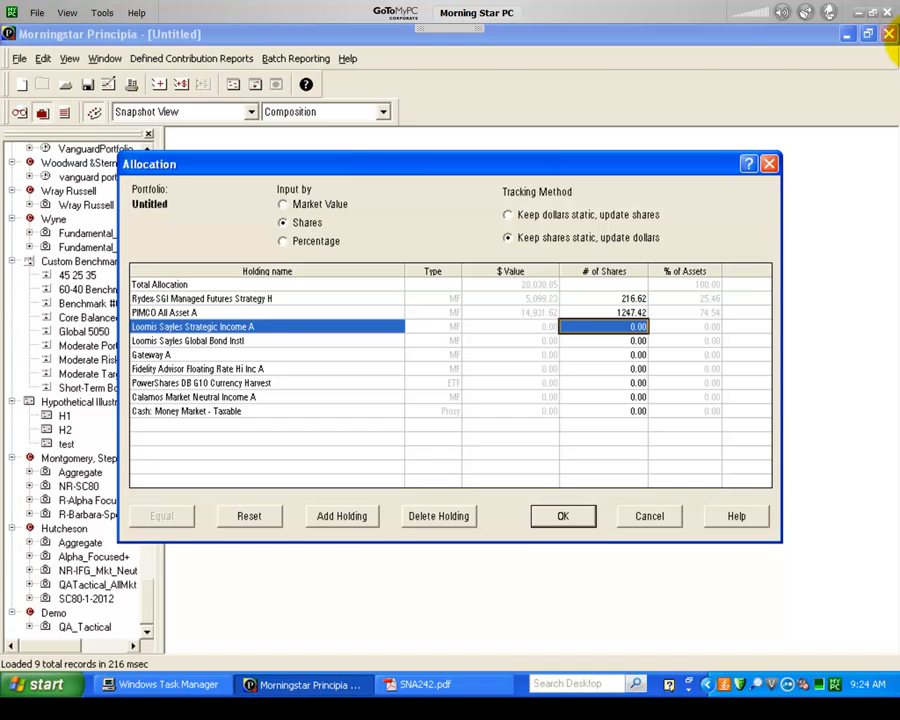
Step: Enter 2029.66 shares for Loomis Sayles Strategic Income A and 774.90 for Loomis Sayles Global Bond Instl
left_click(898, 48)
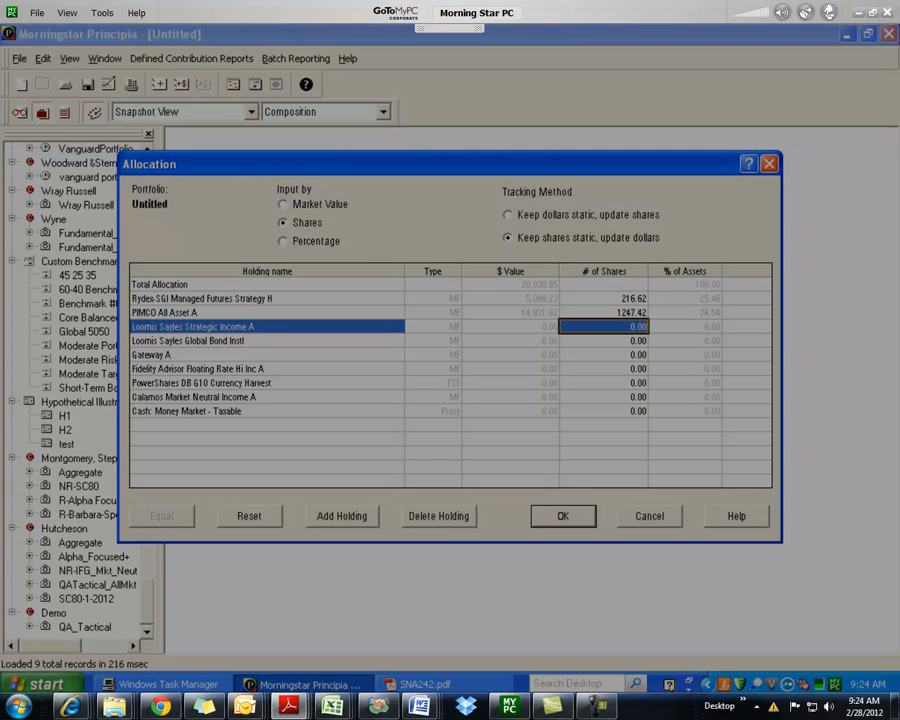
left_click(634, 328)
type("2029")
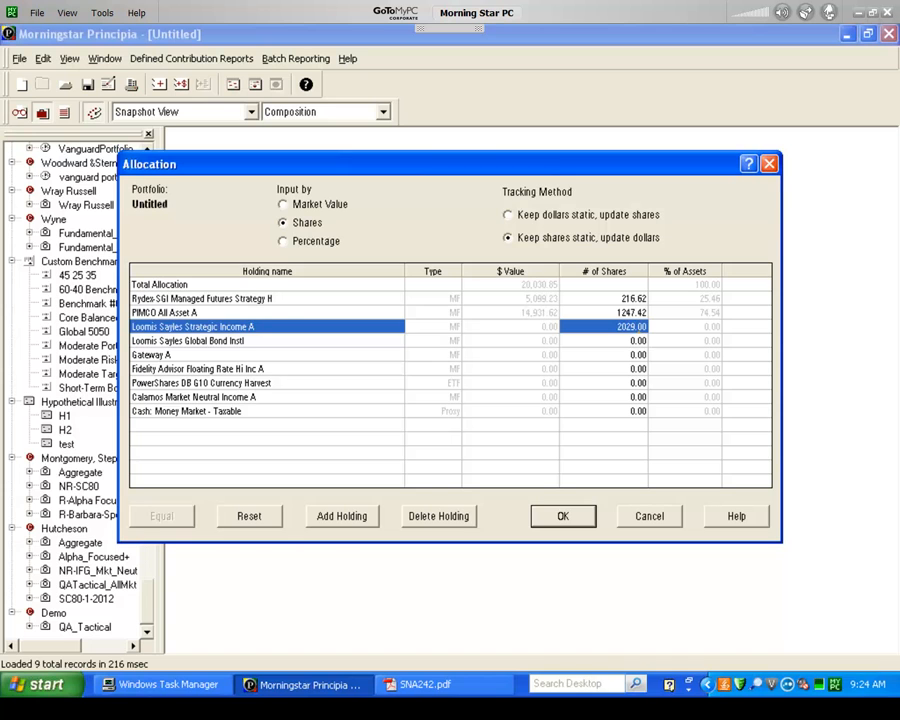
key("Down")
type("7")
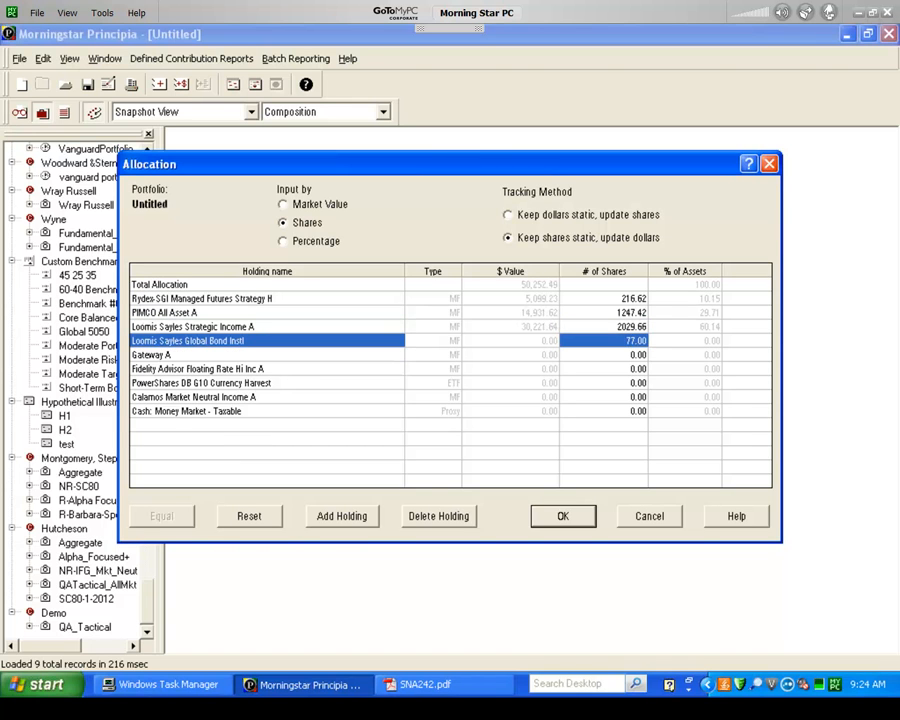
key("Down")
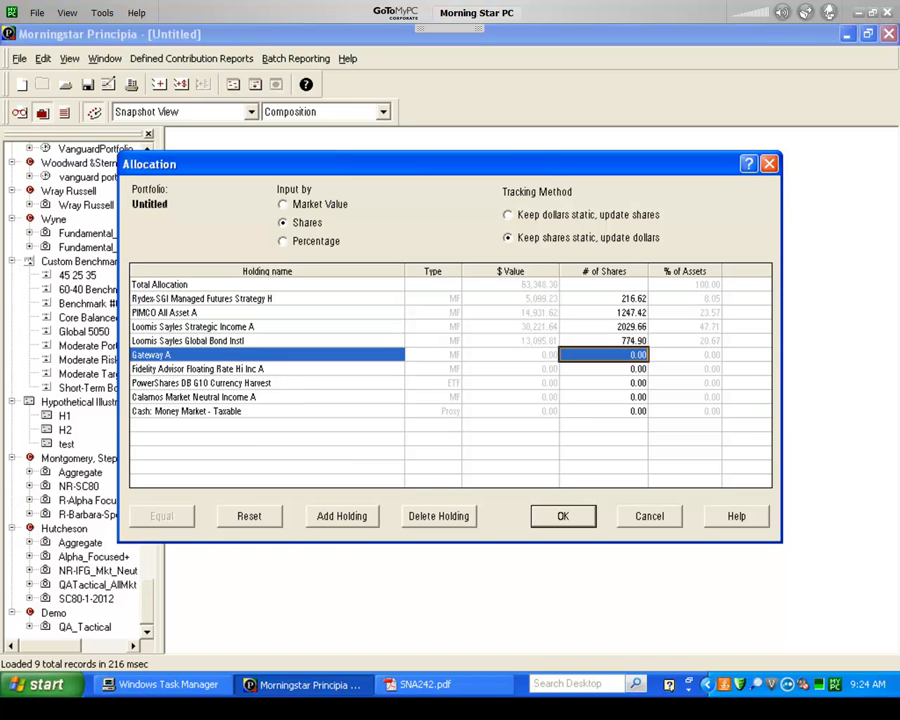
Step: Enter 464.57 shares for Gateway A and 1925.12 for Fidelity Advisor Floating Rate Hi Inc A
type("464.57")
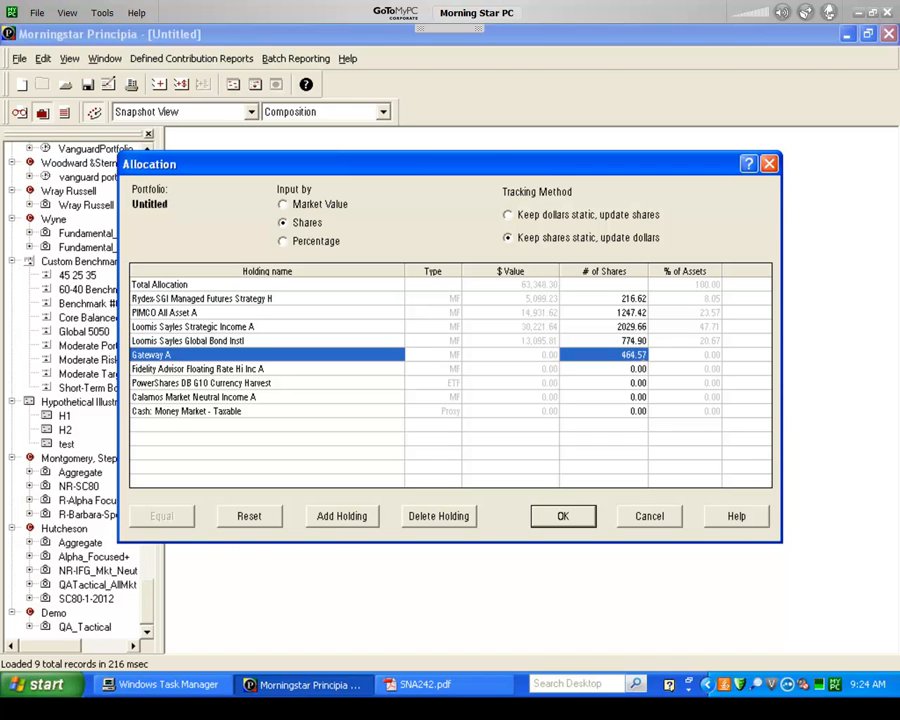
key("Down")
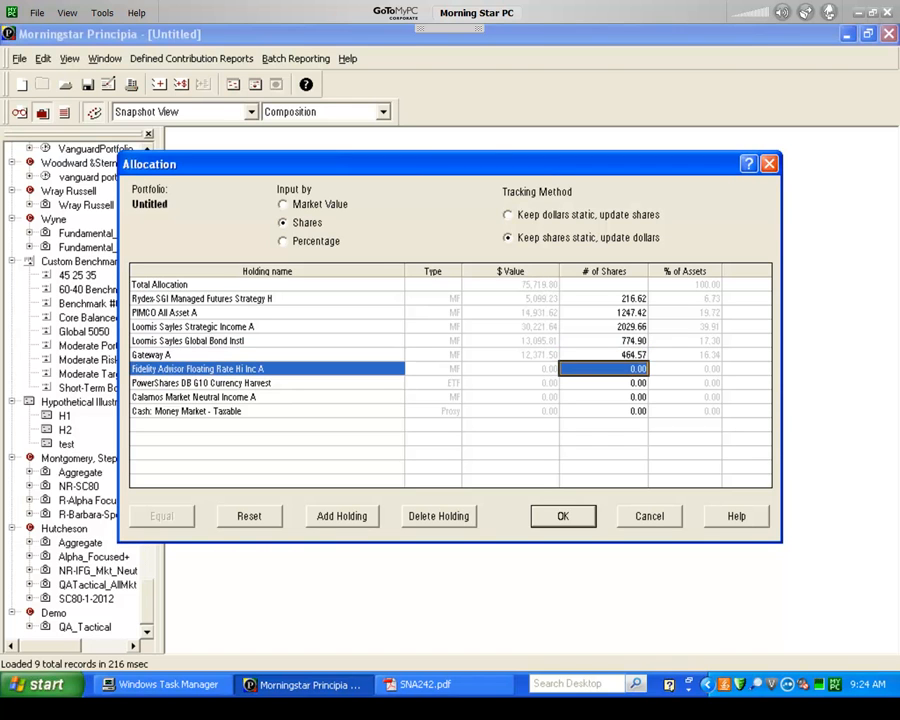
type("1925.12")
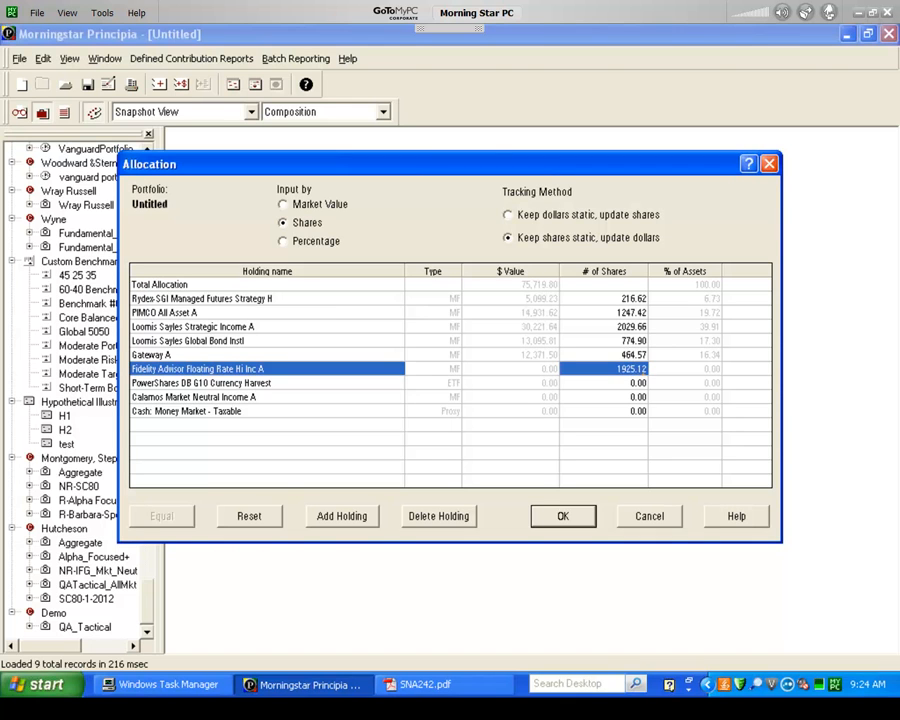
key("Down")
Step: Set PowerShares DB G10 Currency Harvest to 244 shares, Calamos Market Neutral Income A to 1010.78 and the cash proxy to 2434.77, and accept the allocation
type("2")
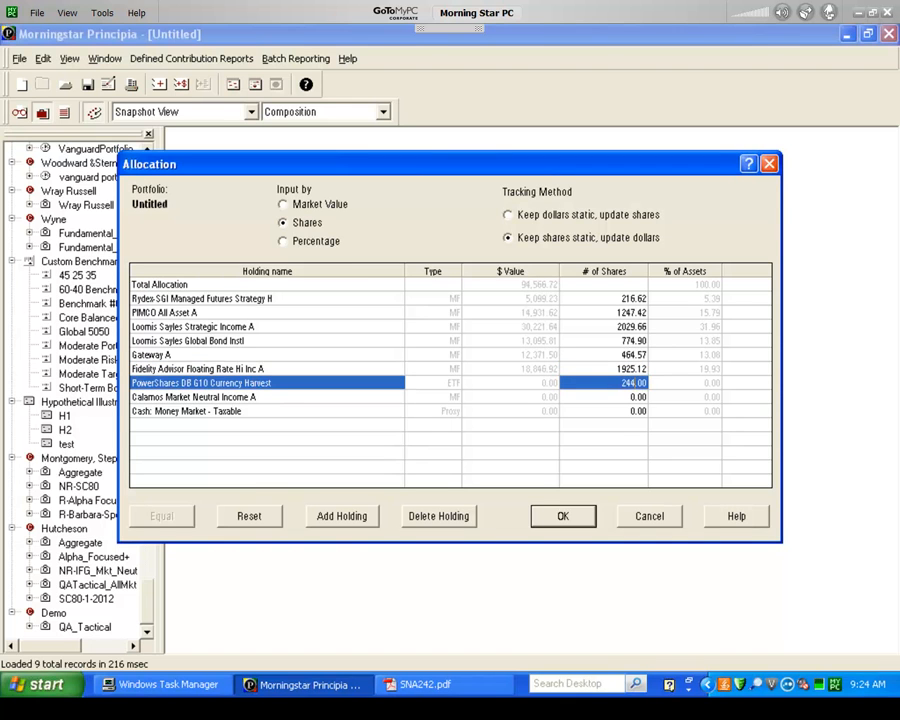
key("Down")
type("1010")
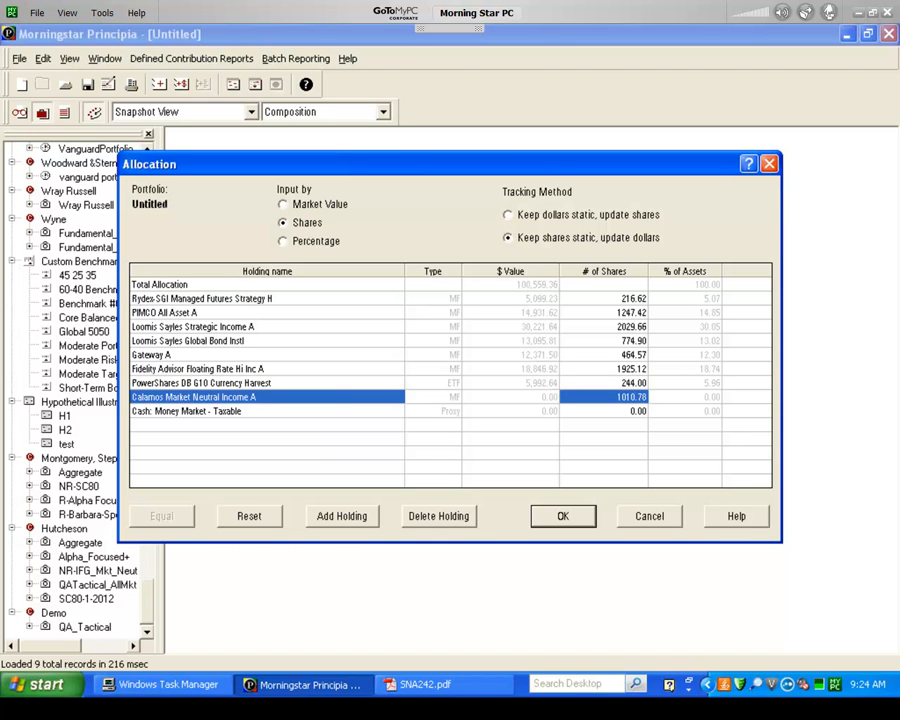
type(".78")
key("Down")
type("2434.77")
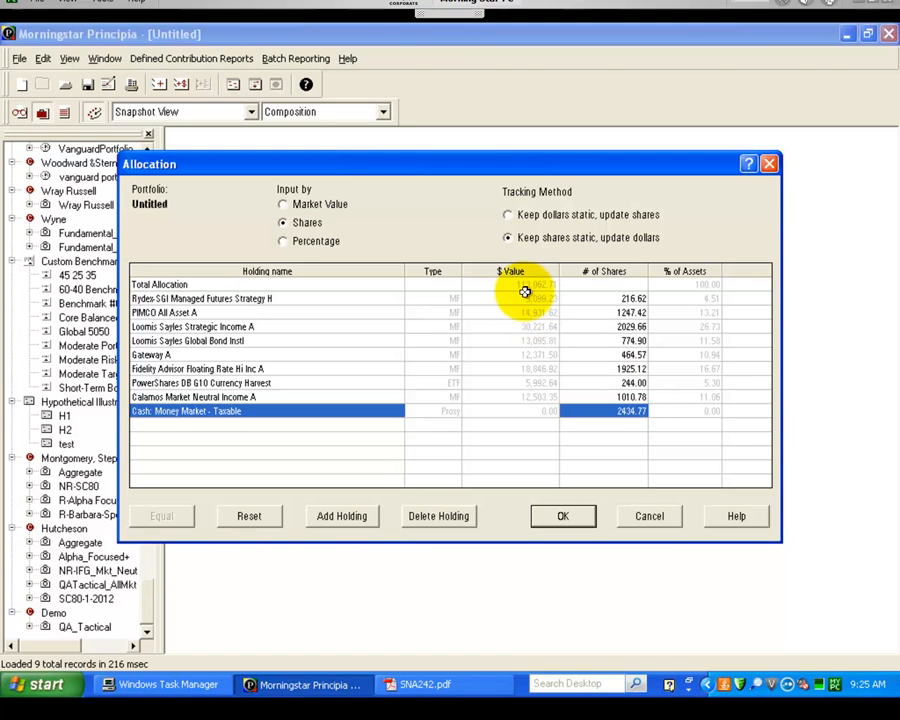
key("Return")
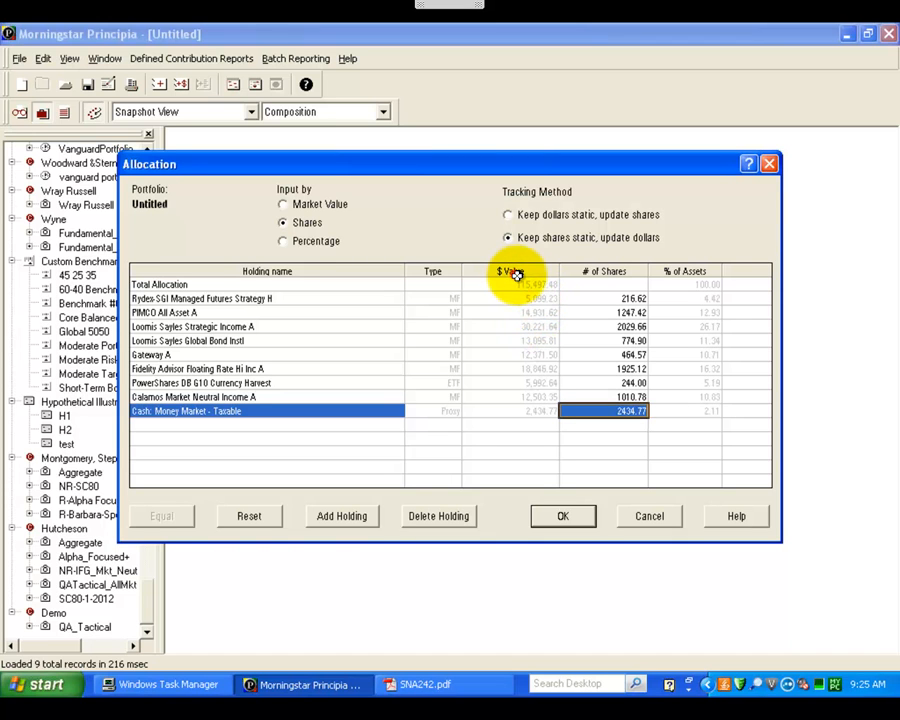
left_click(547, 518)
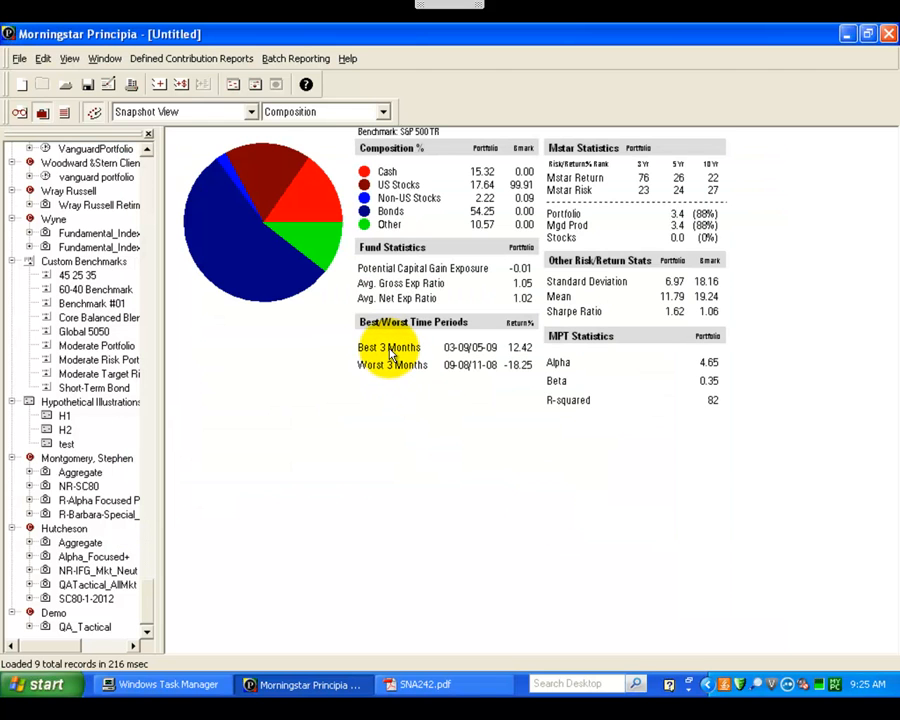
Step: Save the portfolio under the Demo client with the portfolio name IFG_MktNeutral
left_click(18, 58)
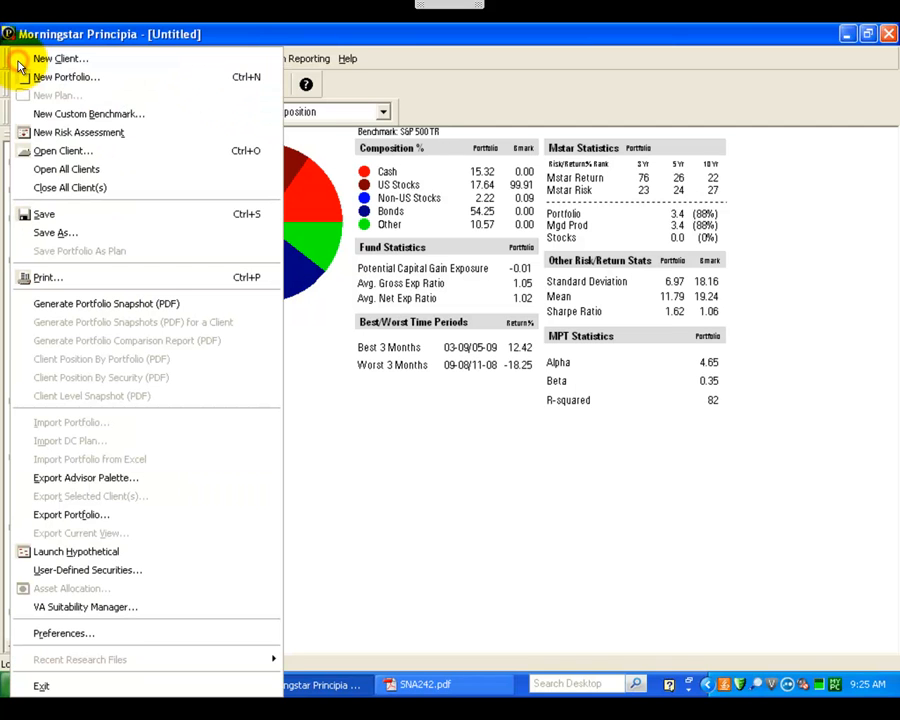
left_click(42, 232)
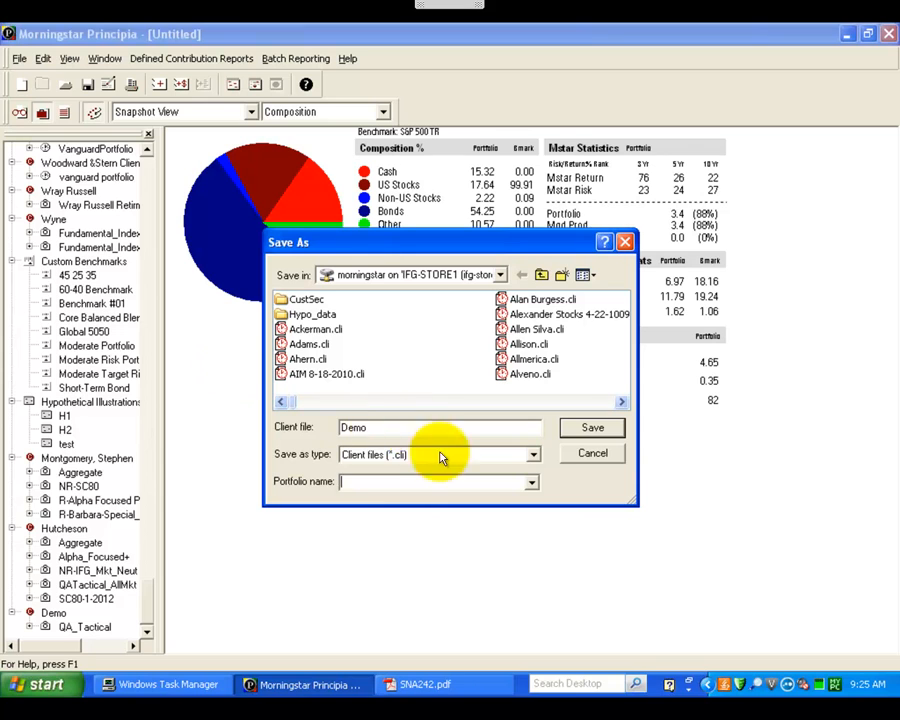
left_click(363, 481)
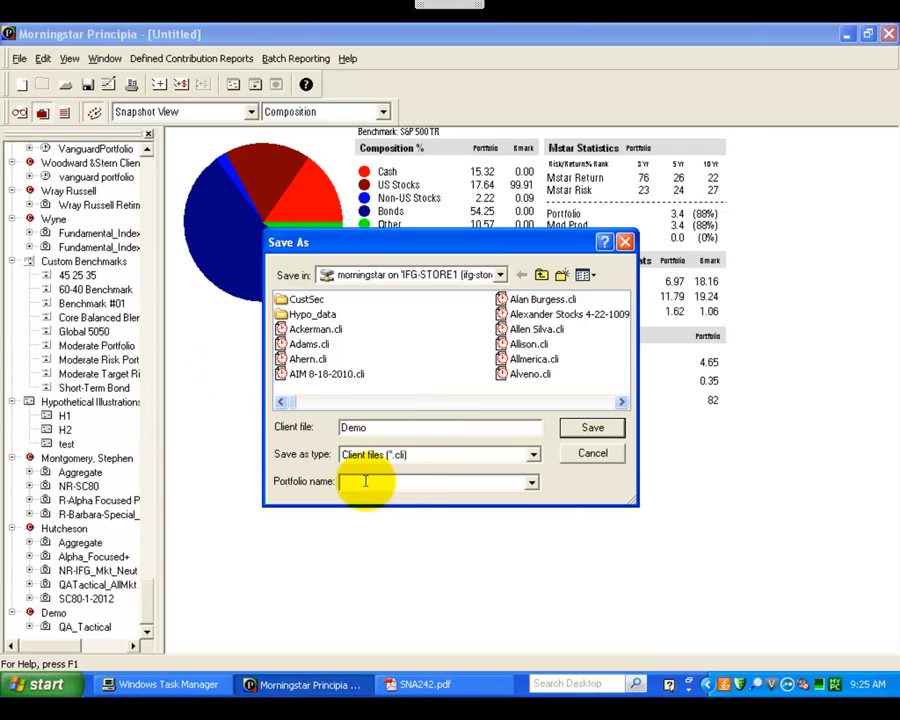
type("IFG_MktNeutral")
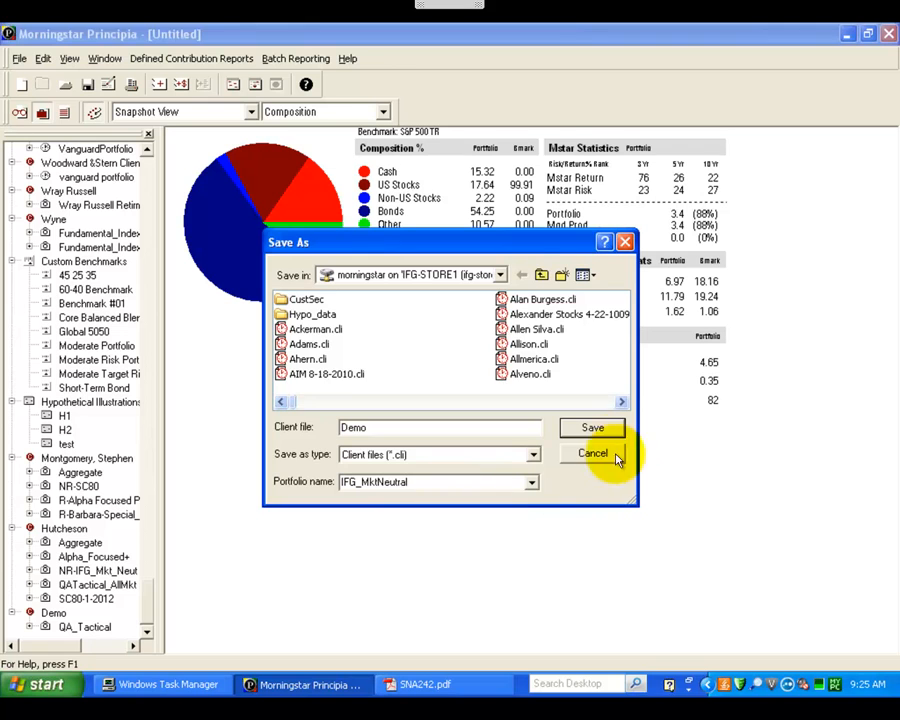
left_click(597, 428)
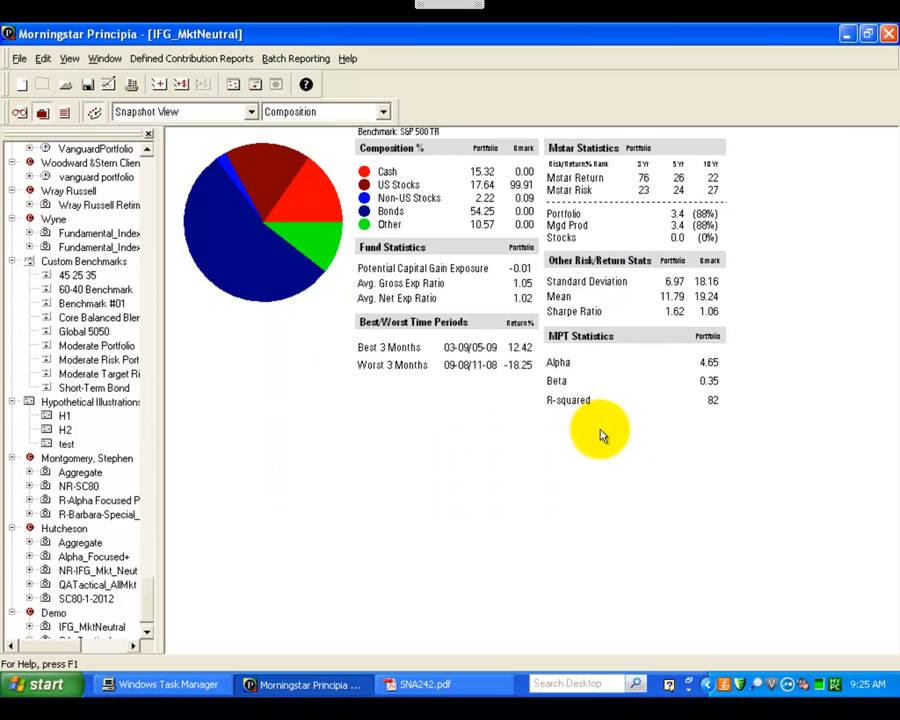
Step: Generate the Portfolio Snapshot PDF report for the IFG_MktNeutral portfolio
left_click(19, 58)
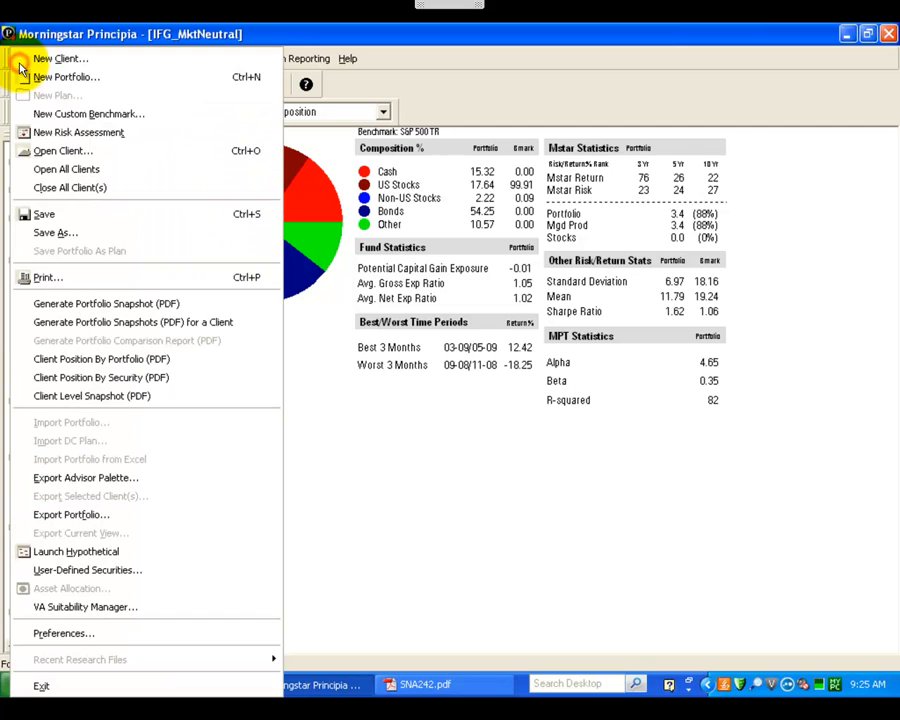
left_click(133, 311)
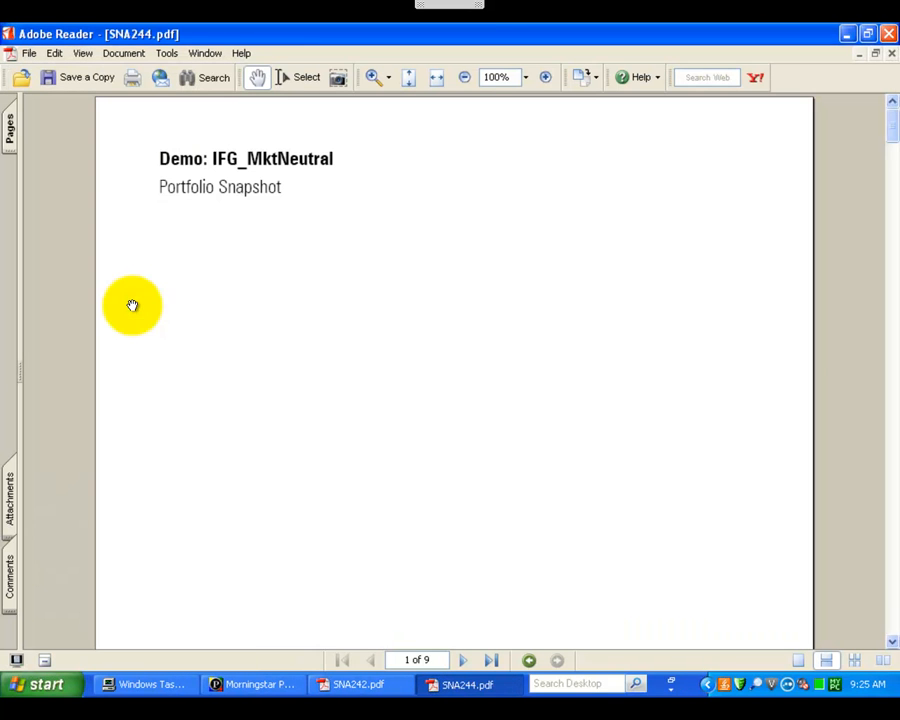
Step: Save a copy of the snapshot report in PROFILE FILES as MS-R_Demo_IFG_MktNeutral_1-2012.pdf and return to Morningstar Principia
left_click(50, 78)
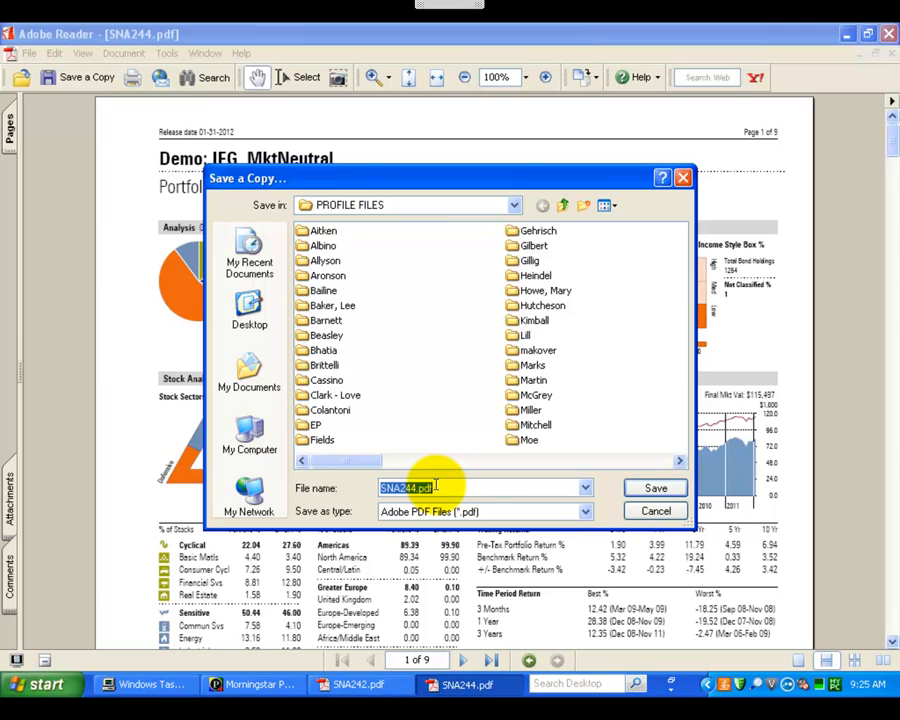
type("MS")
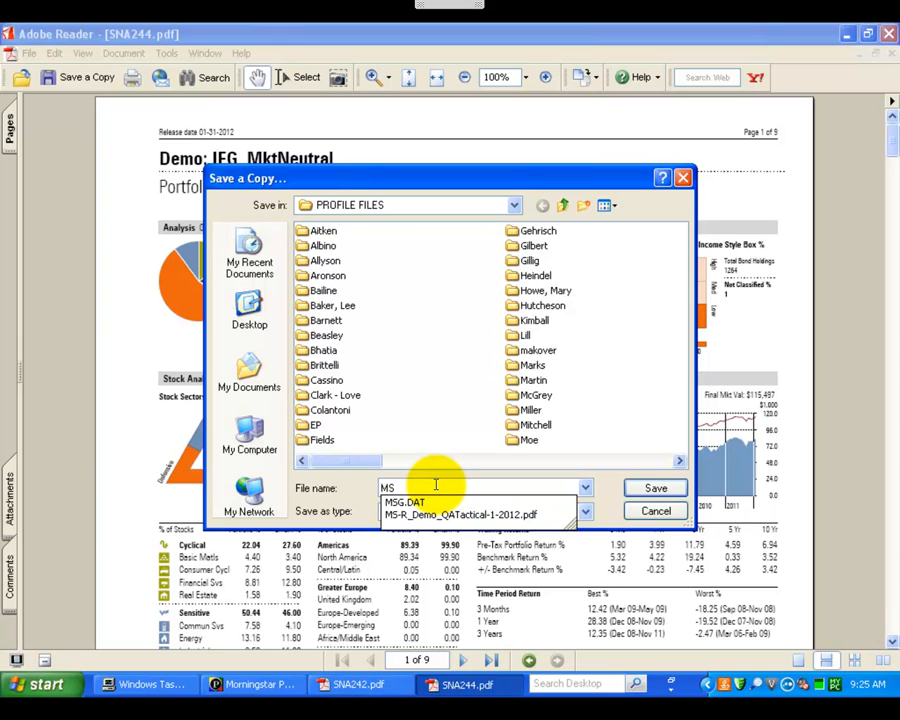
key("Down")
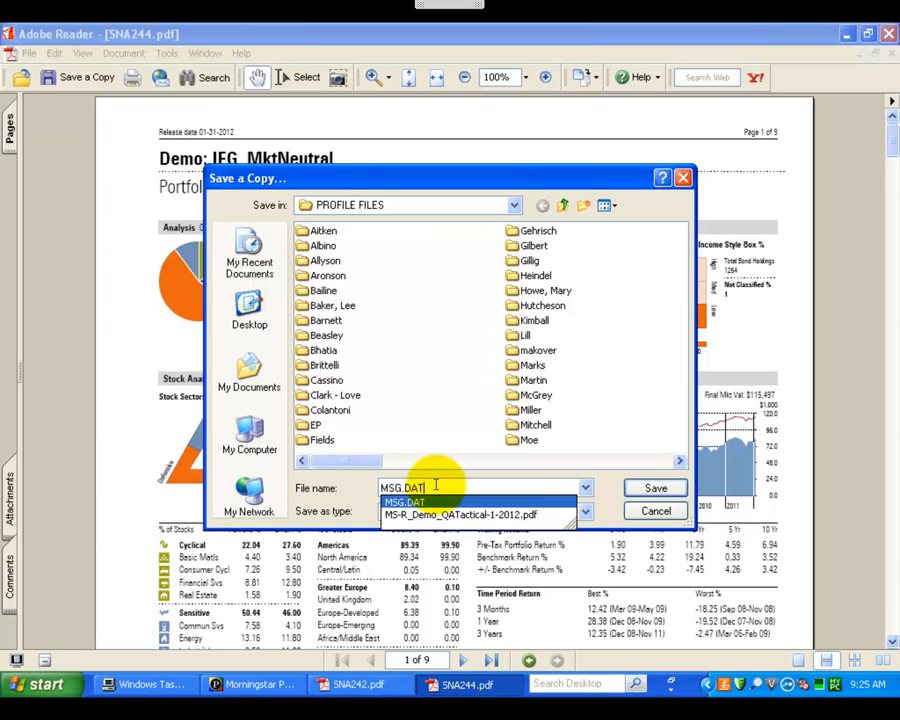
key("Down")
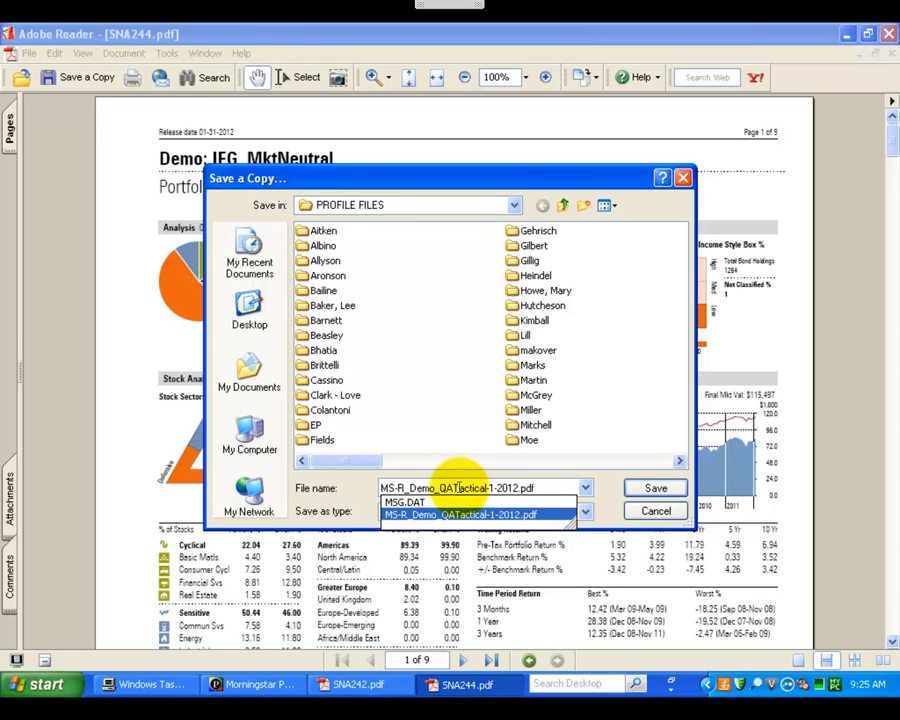
left_click(454, 487)
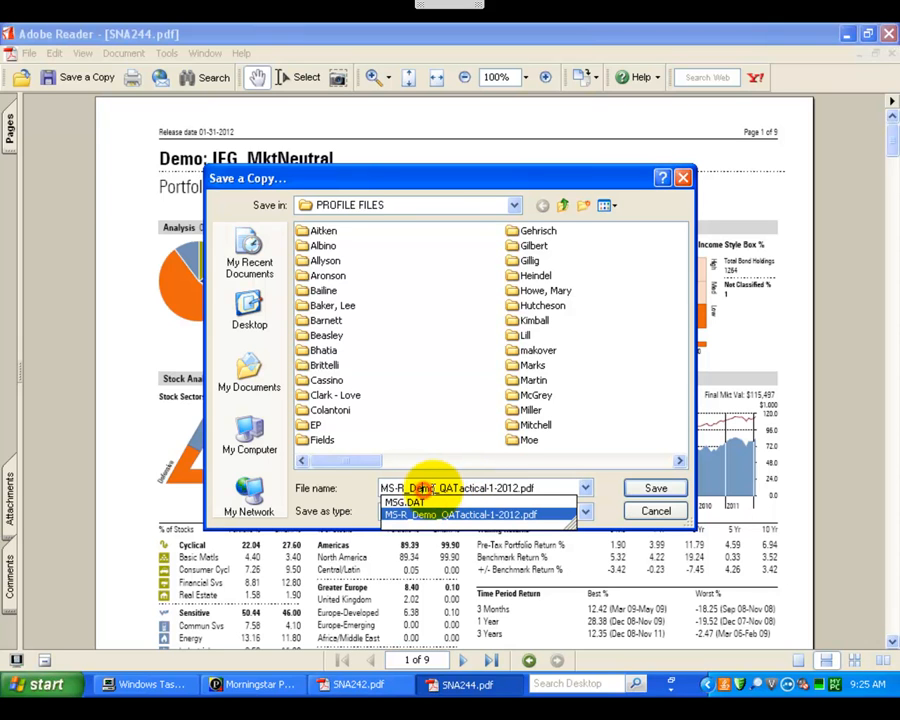
left_click_drag(441, 487, 486, 486)
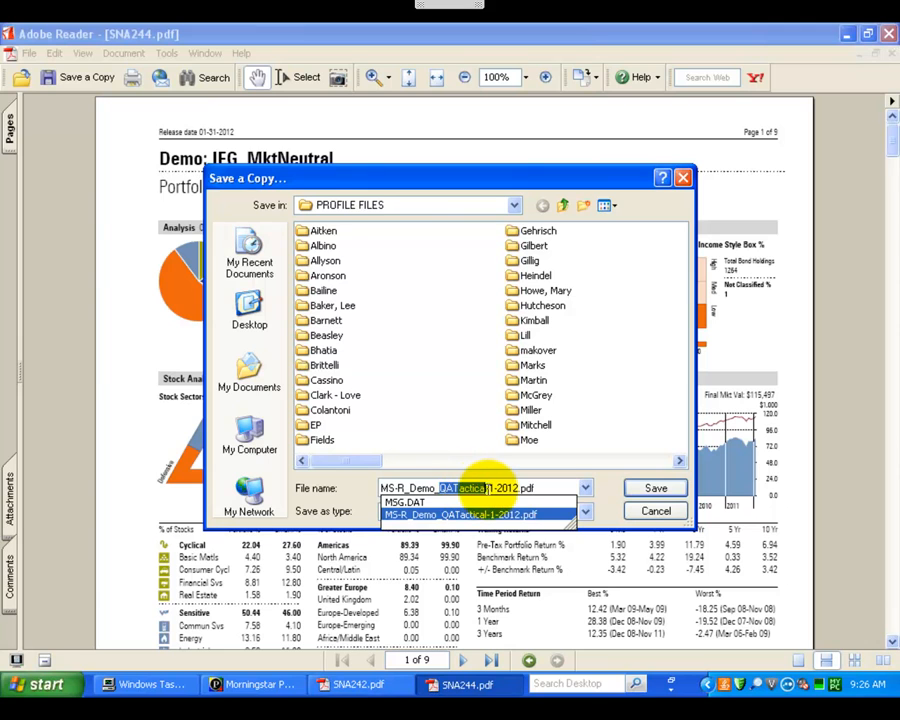
type("IFG_")
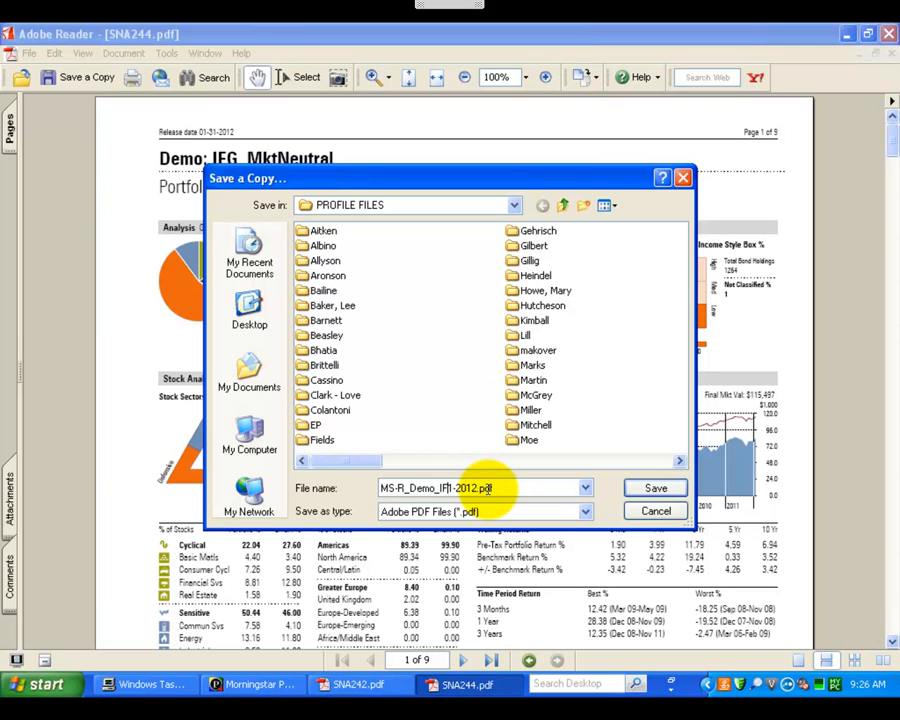
type("MktNeutral")
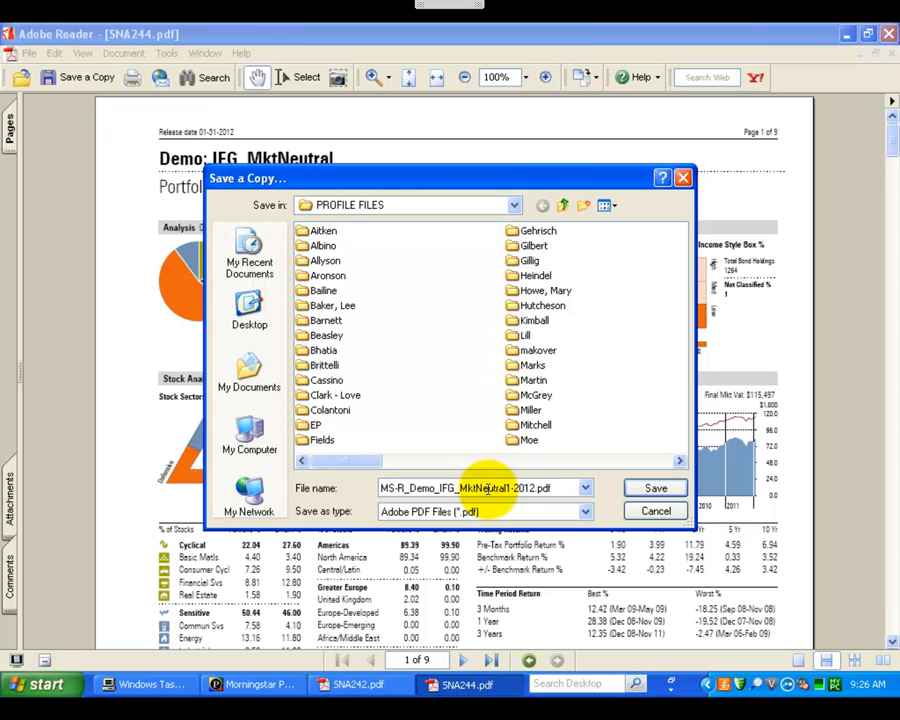
type("_")
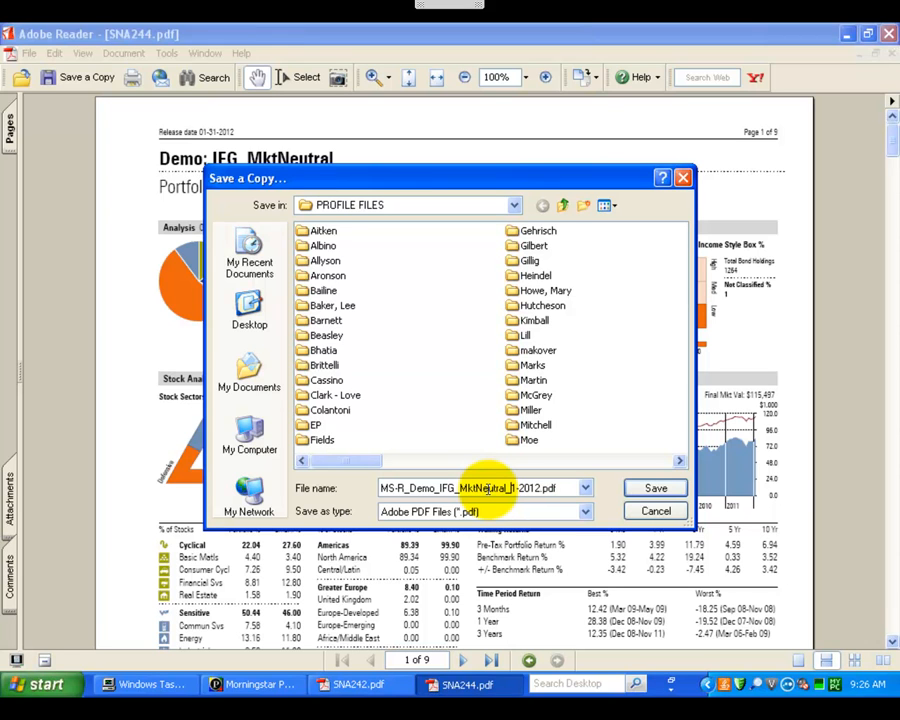
left_click(653, 488)
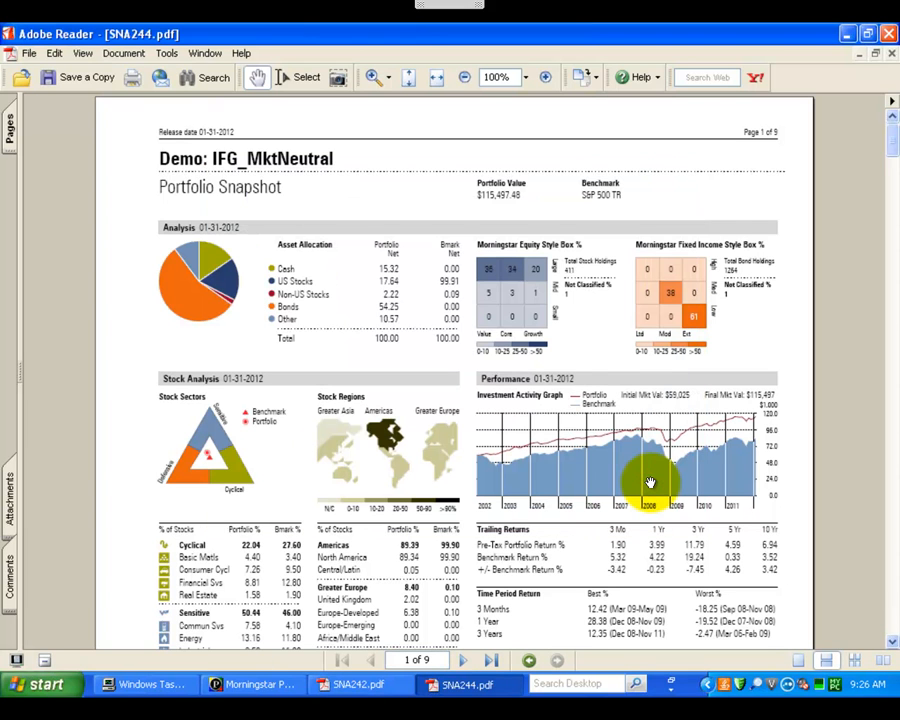
left_click(846, 34)
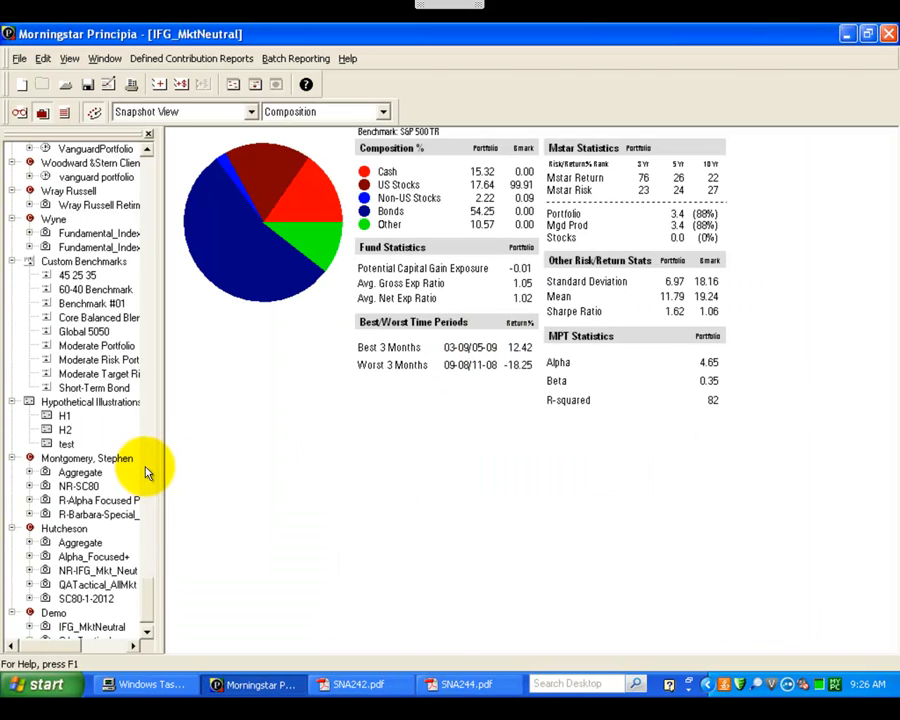
Step: Select the Demo client and collapse the Custom Benchmarks group, the client just above it and the two clients just above Demo
left_click(146, 625)
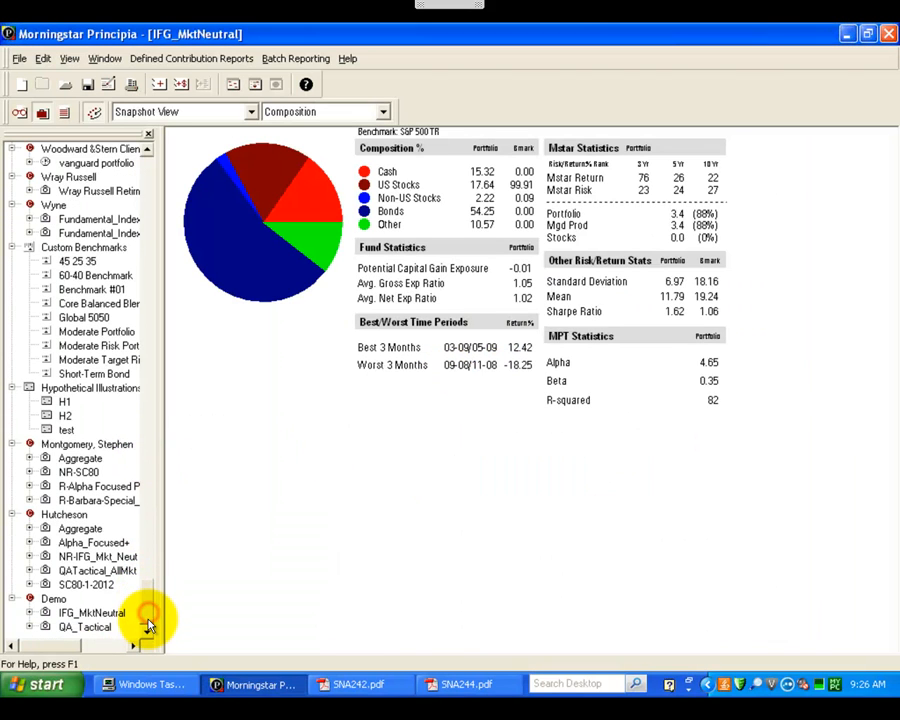
left_click(54, 600)
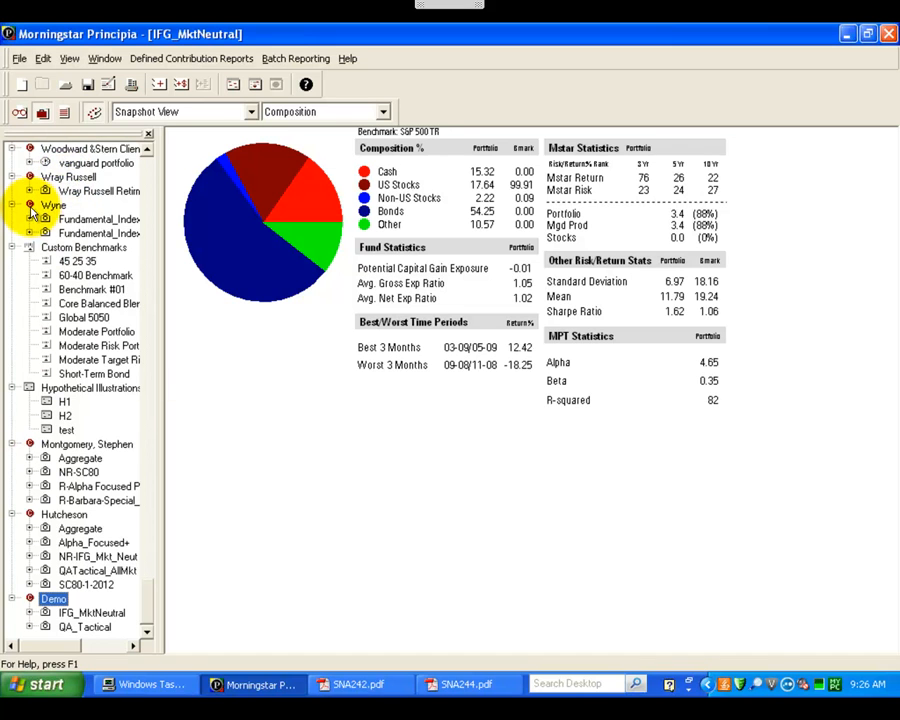
scroll(10, 200, "up", 1)
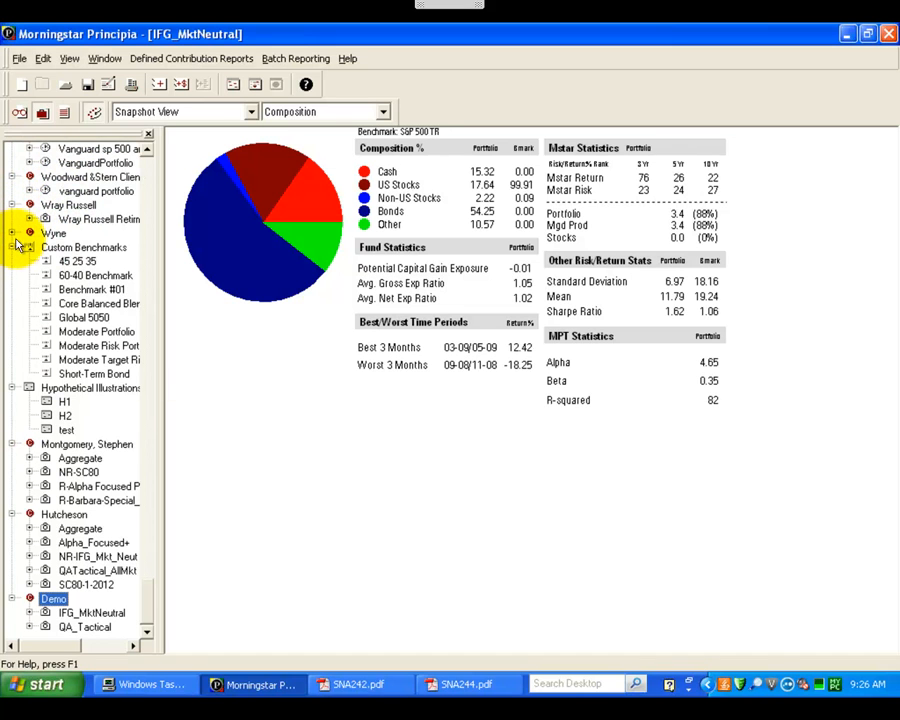
left_click(12, 247)
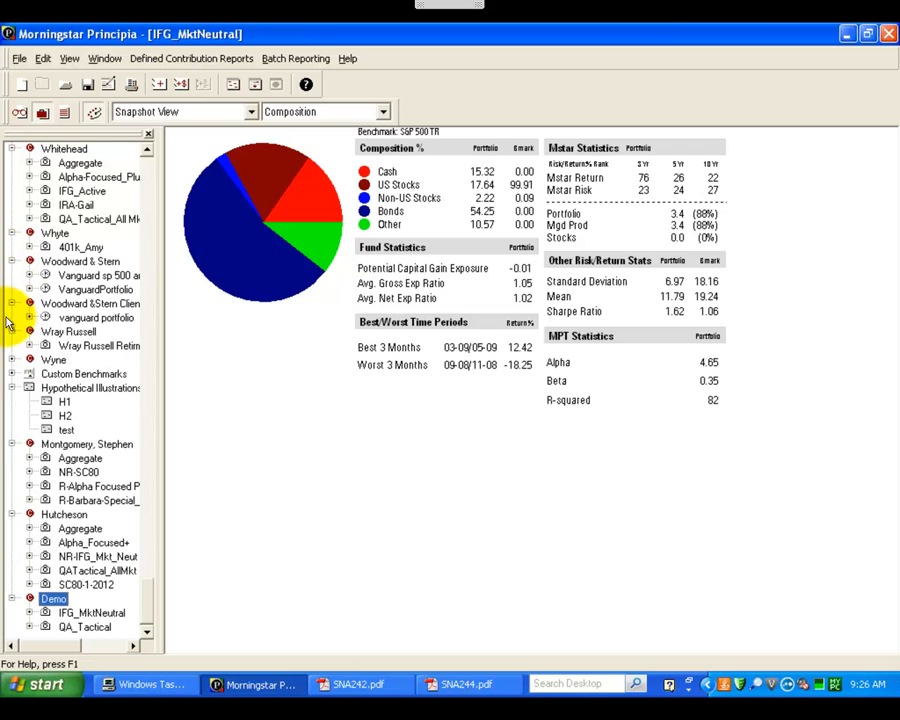
left_click(13, 444)
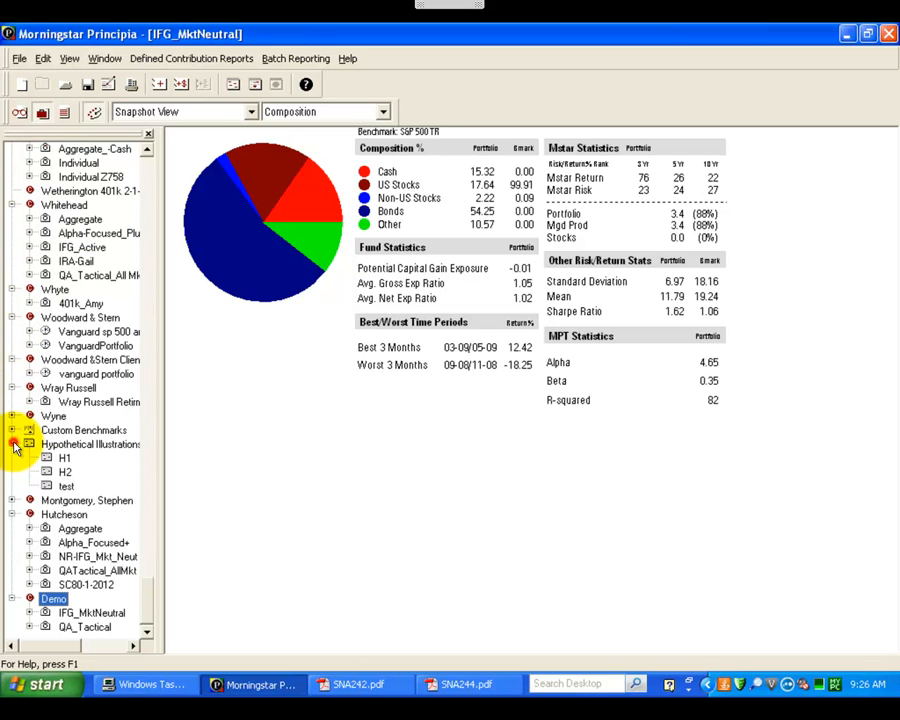
left_click(13, 514)
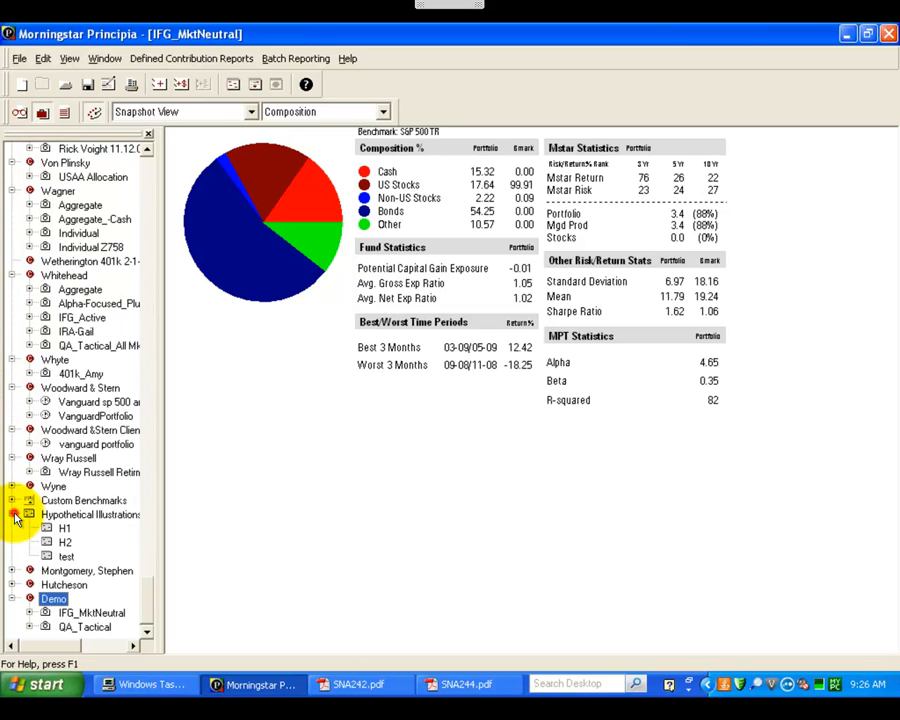
Step: Aggregate all of the Demo client's portfolios into one combined portfolio
right_click(57, 601)
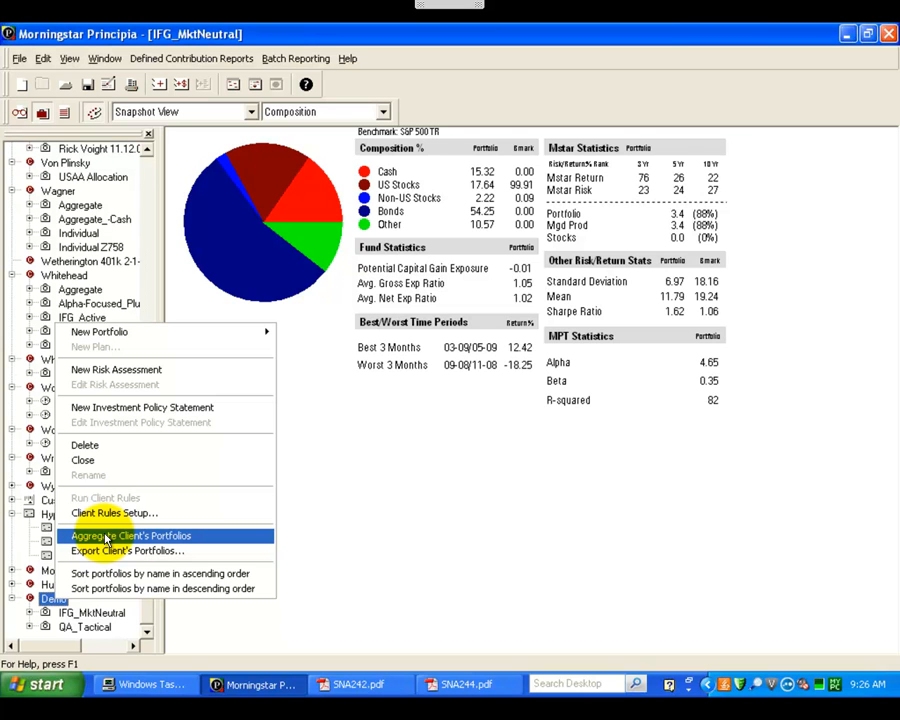
left_click(54, 600)
left_click(76, 613)
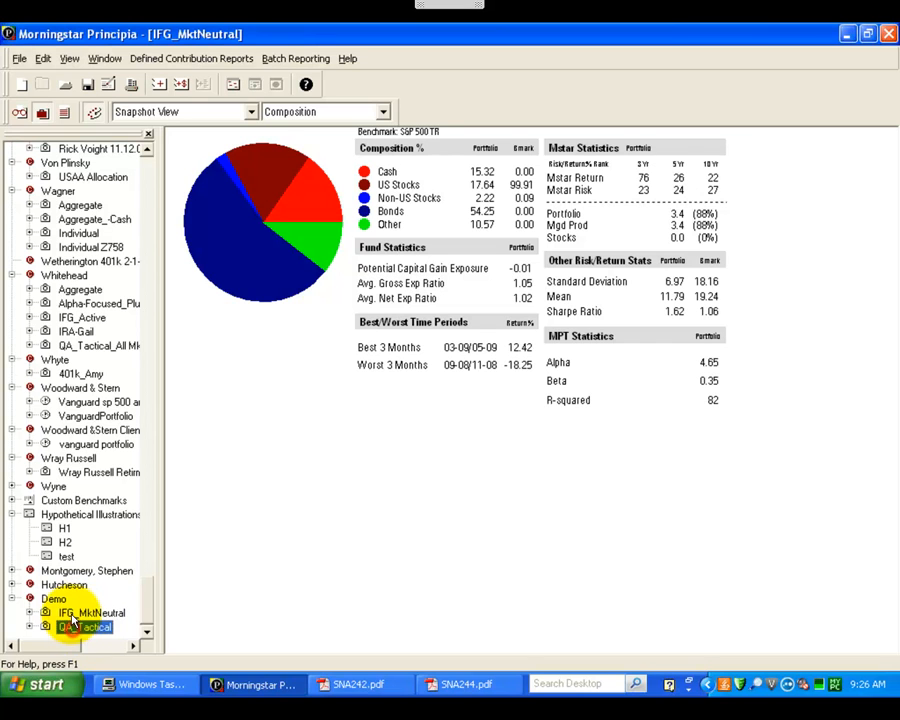
left_click(54, 599)
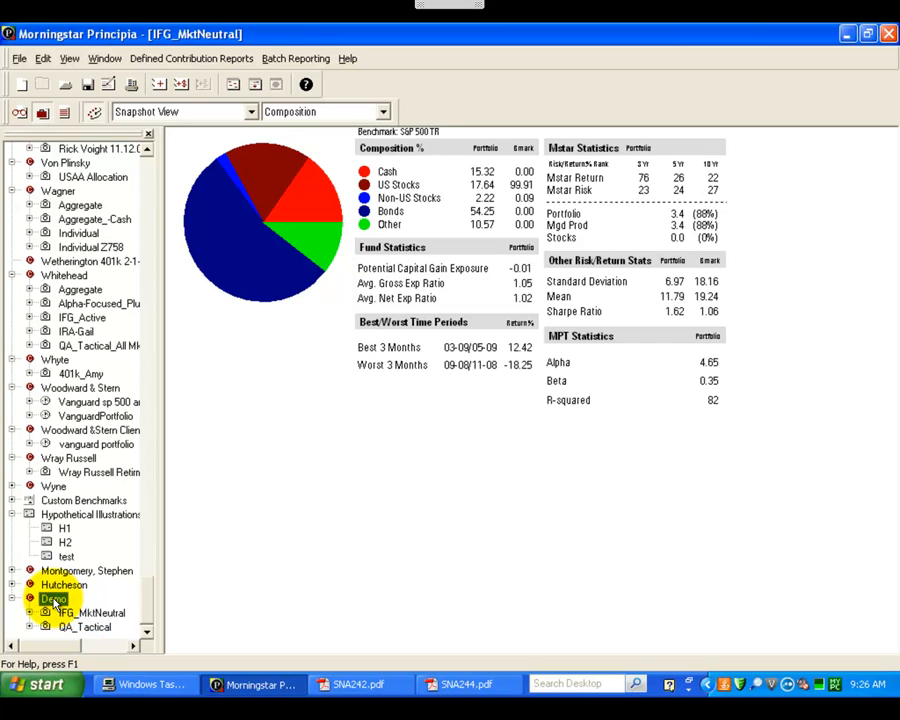
right_click(54, 599)
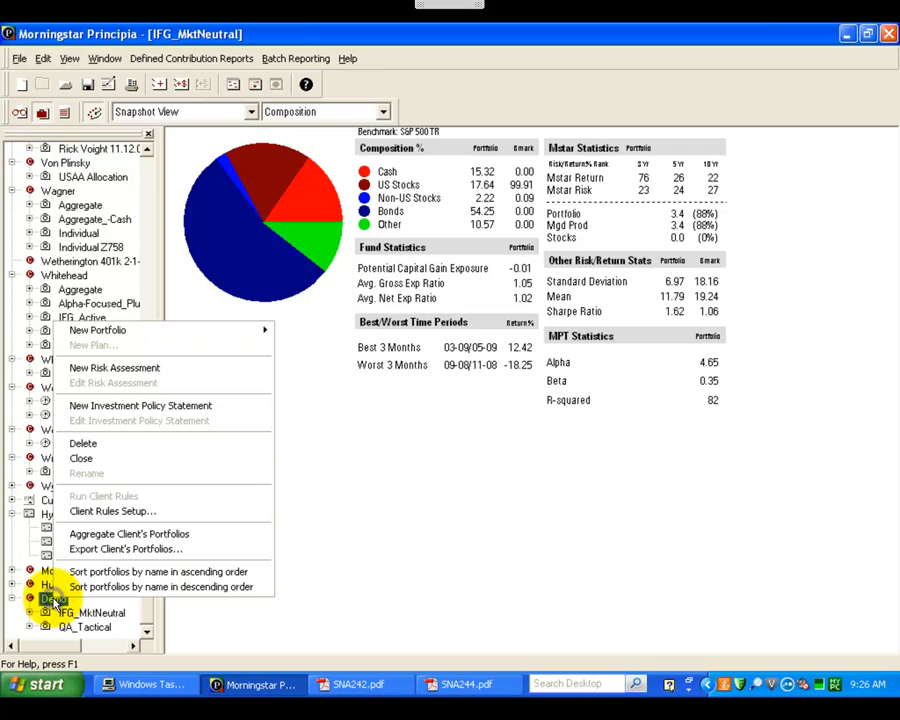
left_click(113, 536)
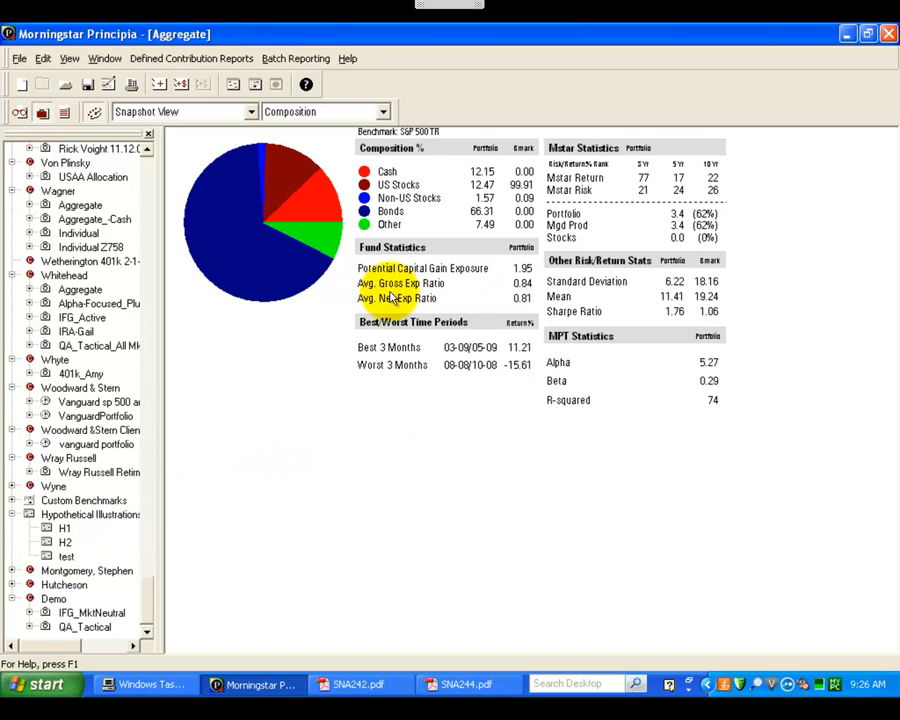
Step: Save the combined portfolio under the Demo client with the portfolio name Aggregate and generate its Portfolio Snapshot PDF
left_click(19, 58)
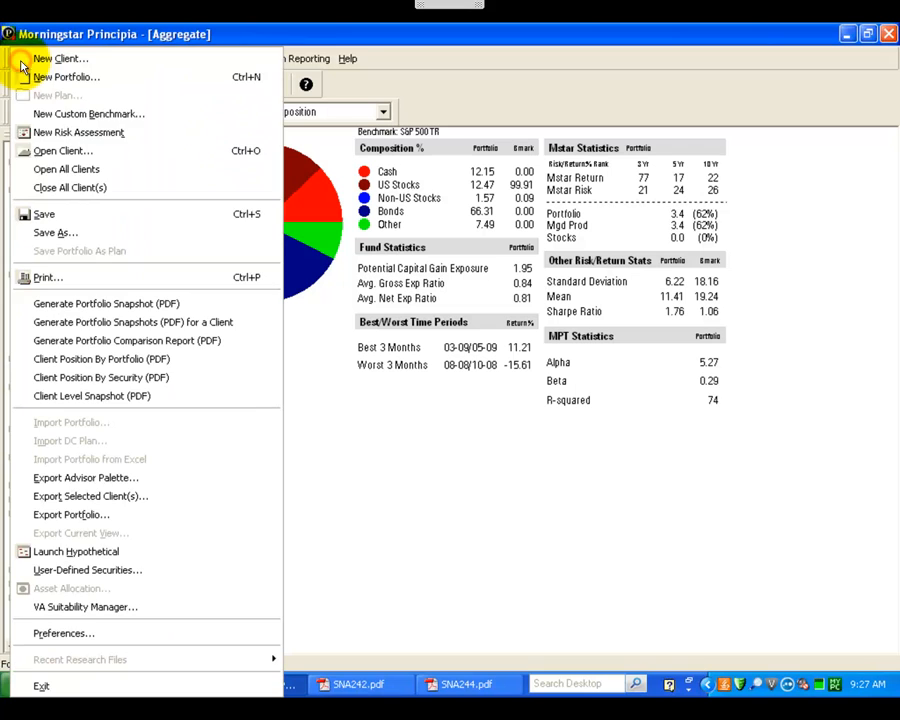
left_click(57, 236)
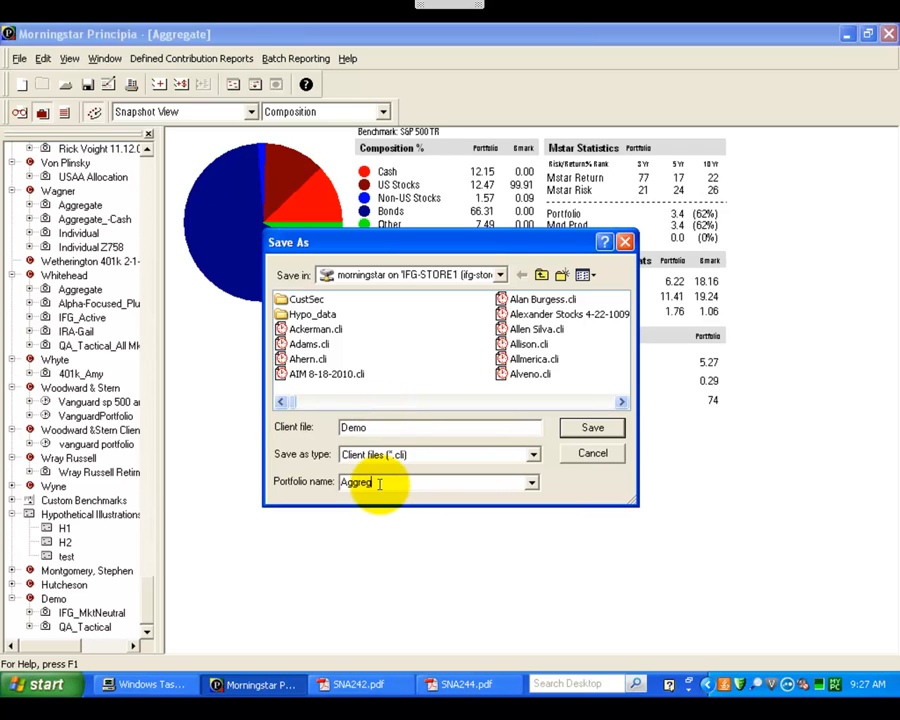
left_click(593, 427)
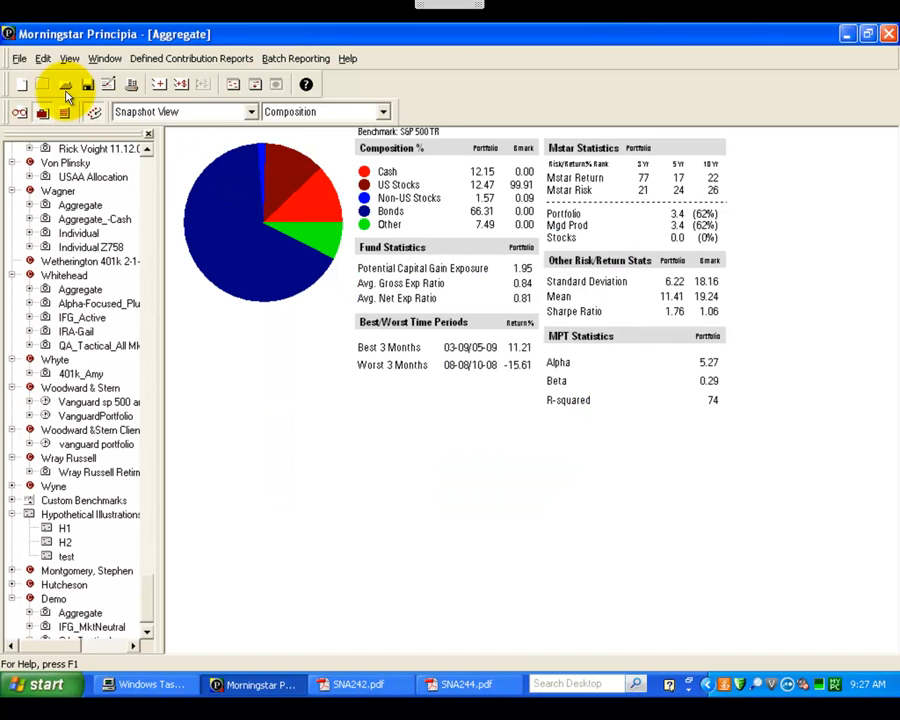
left_click(19, 60)
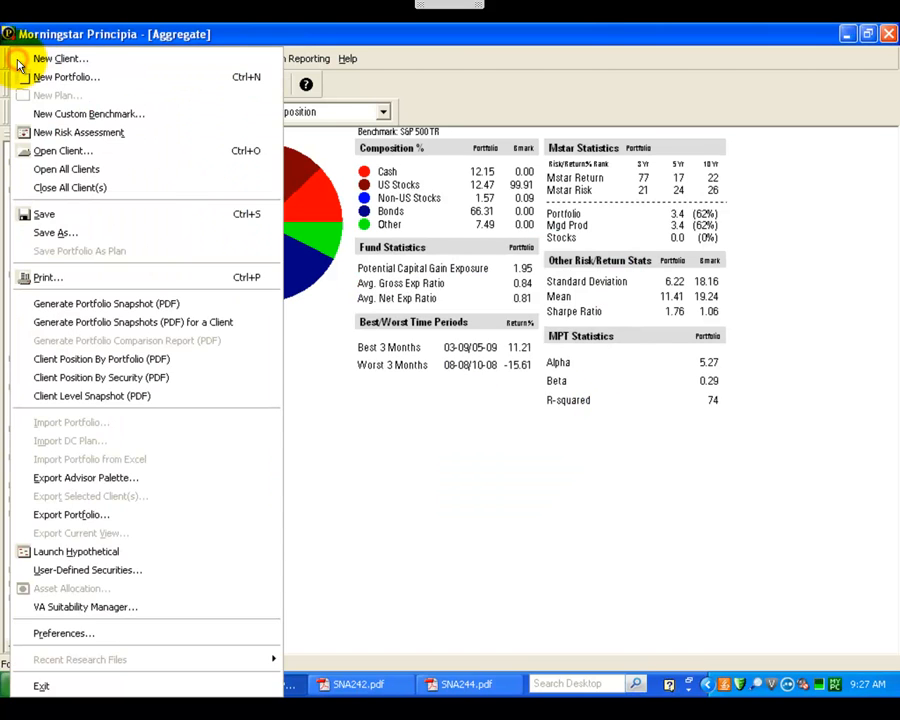
left_click(55, 304)
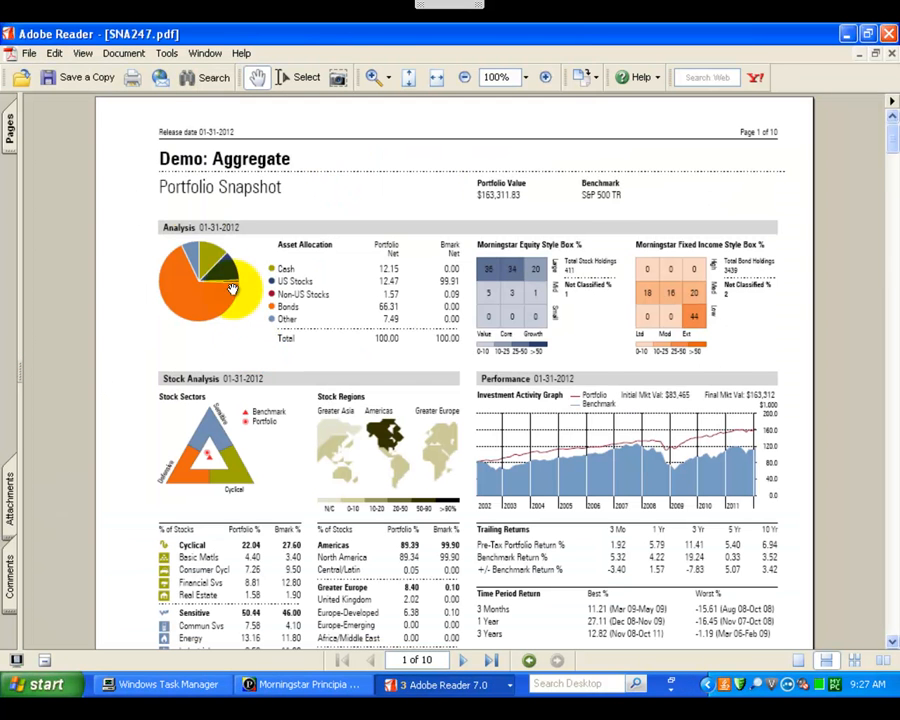
Step: Save a copy of the combined portfolio's report in PROFILE FILES as MS-R_Demo_Aggregate_1-2012.pdf and return to Morningstar Principia
left_click(48, 78)
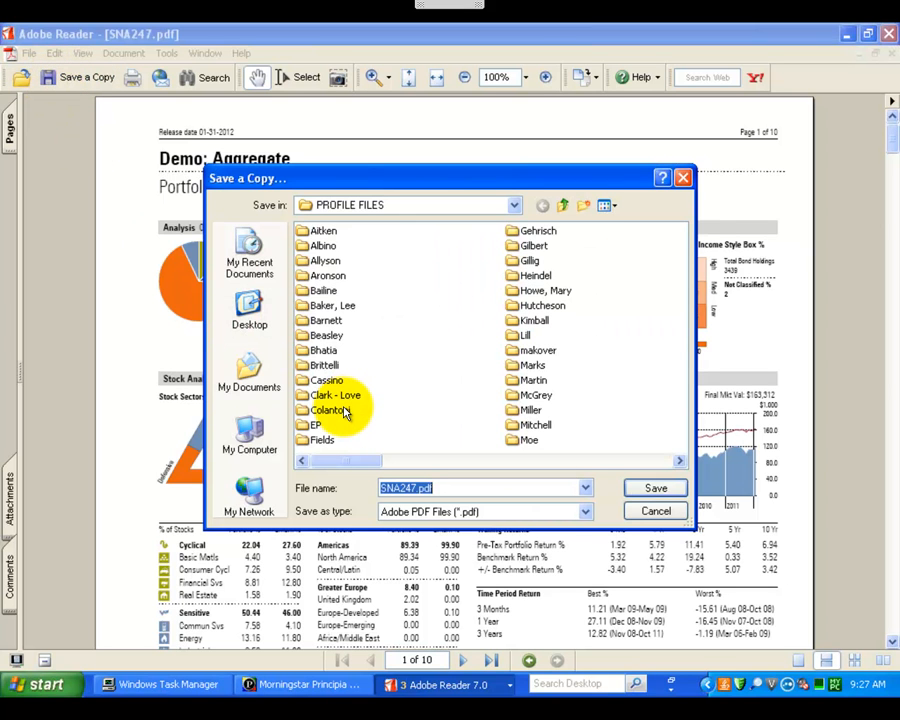
type("m")
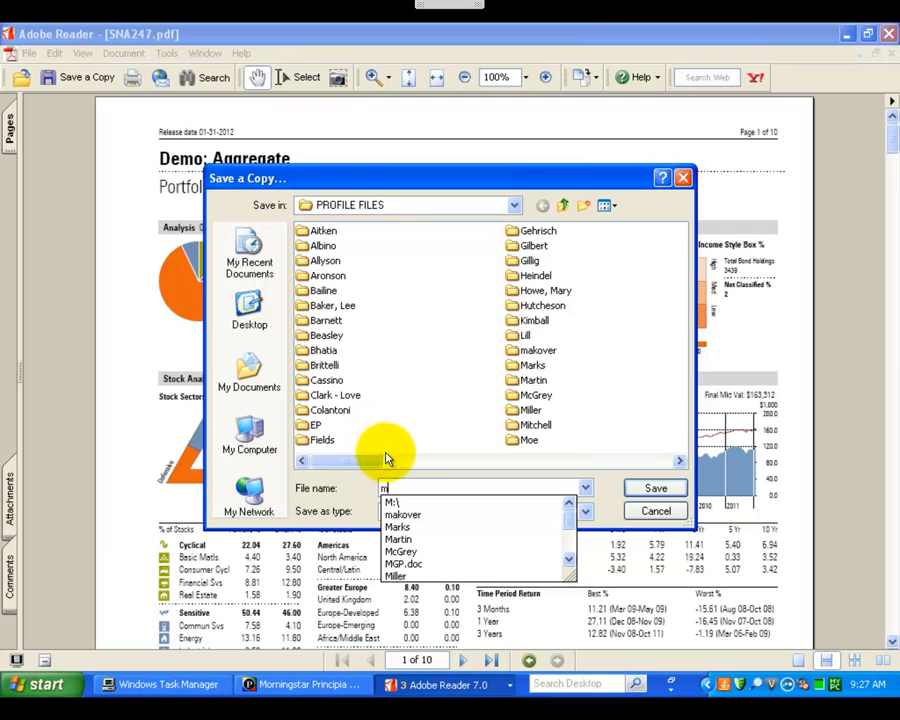
key("BackSpace")
type("MSG.DAT")
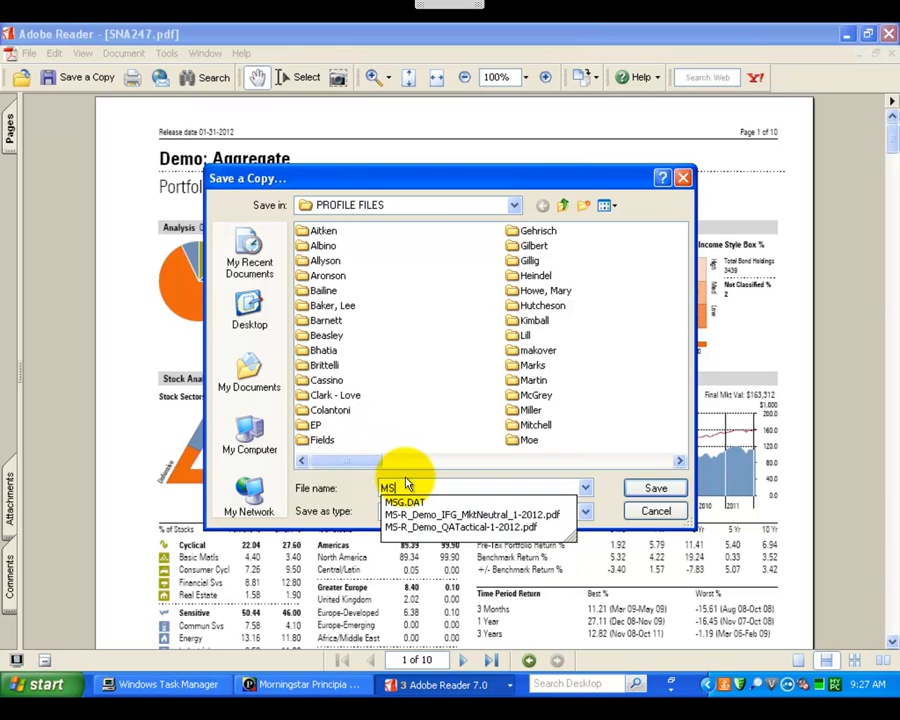
key("Down")
key("Down")
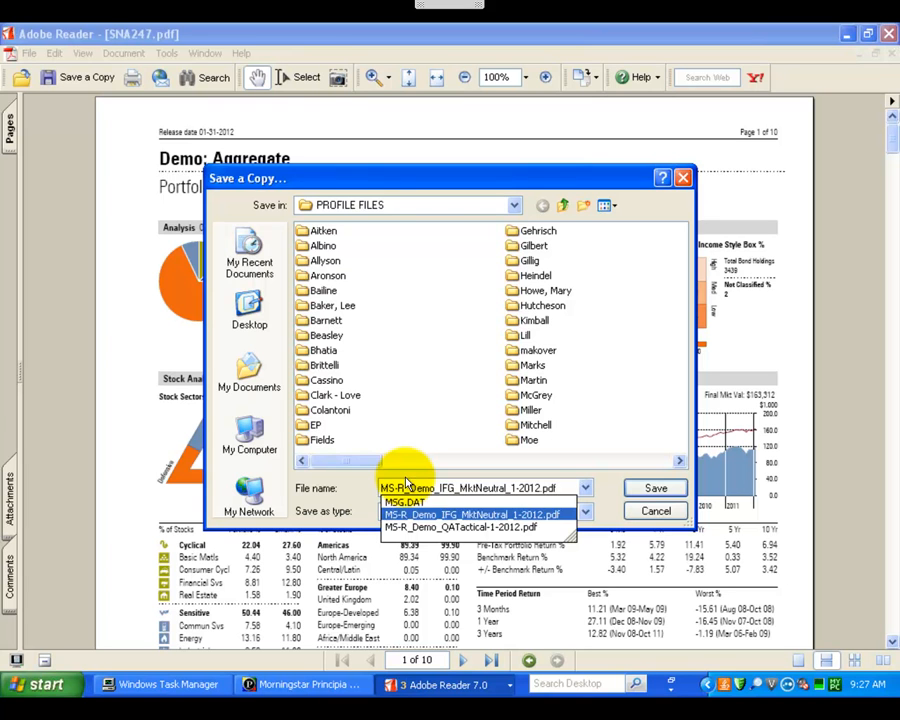
key("Return")
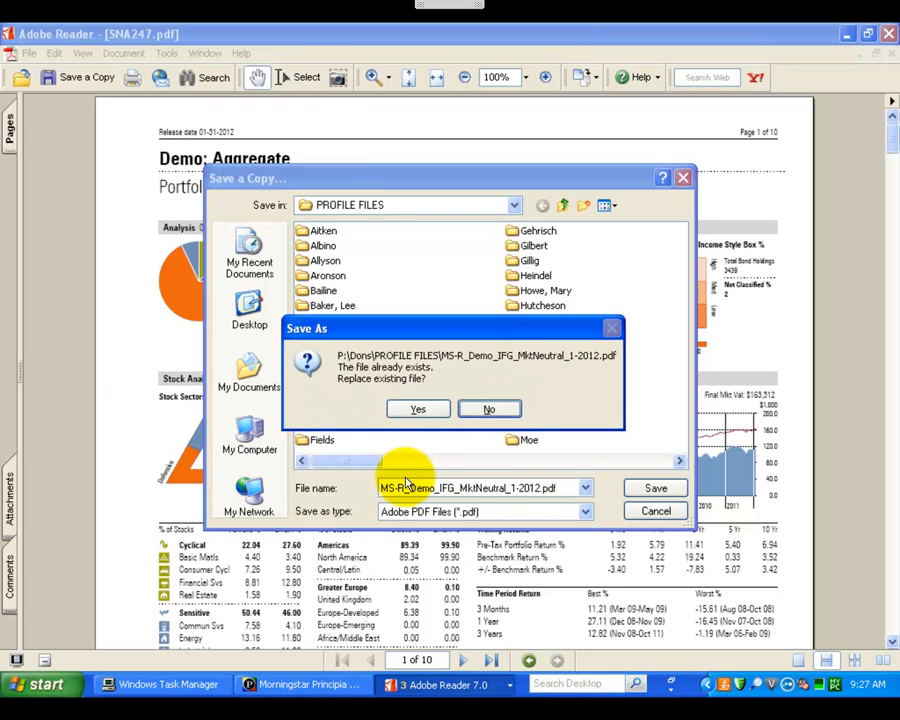
left_click(478, 409)
left_click_drag(507, 487, 440, 487)
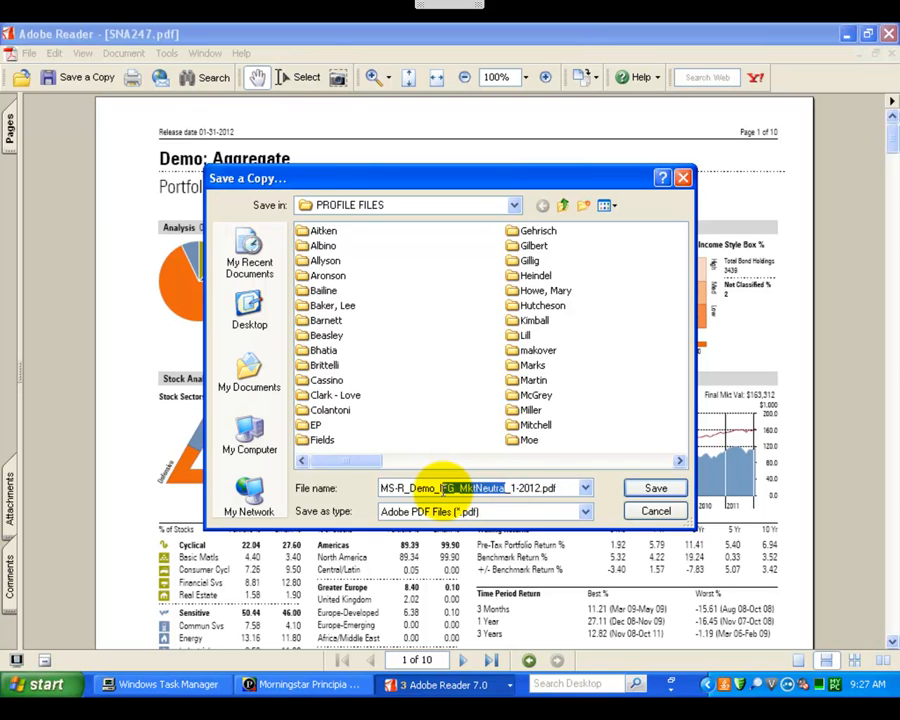
type("Agg")
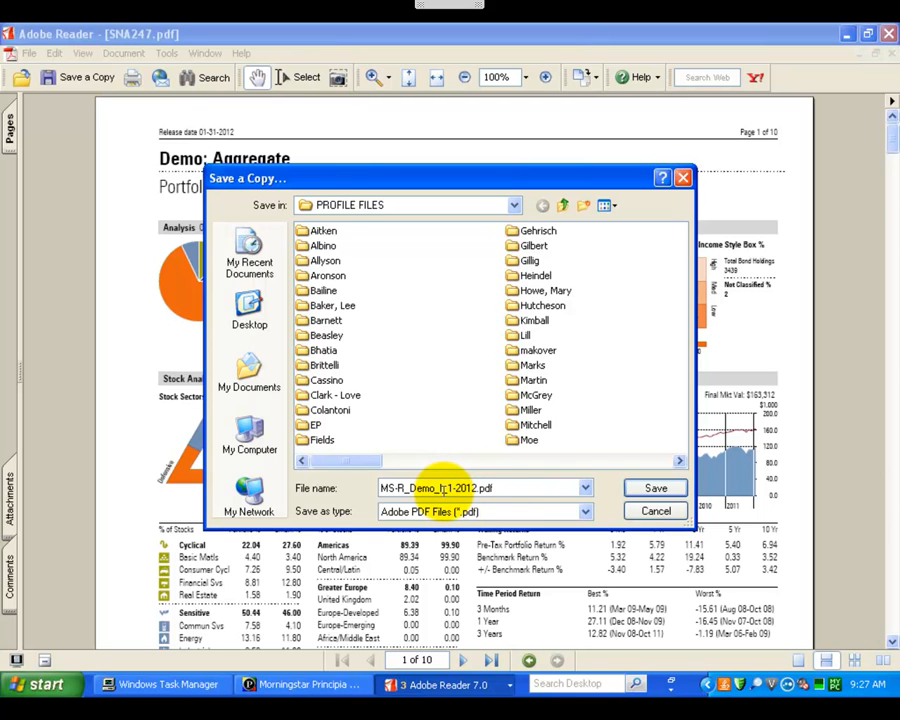
type("regate")
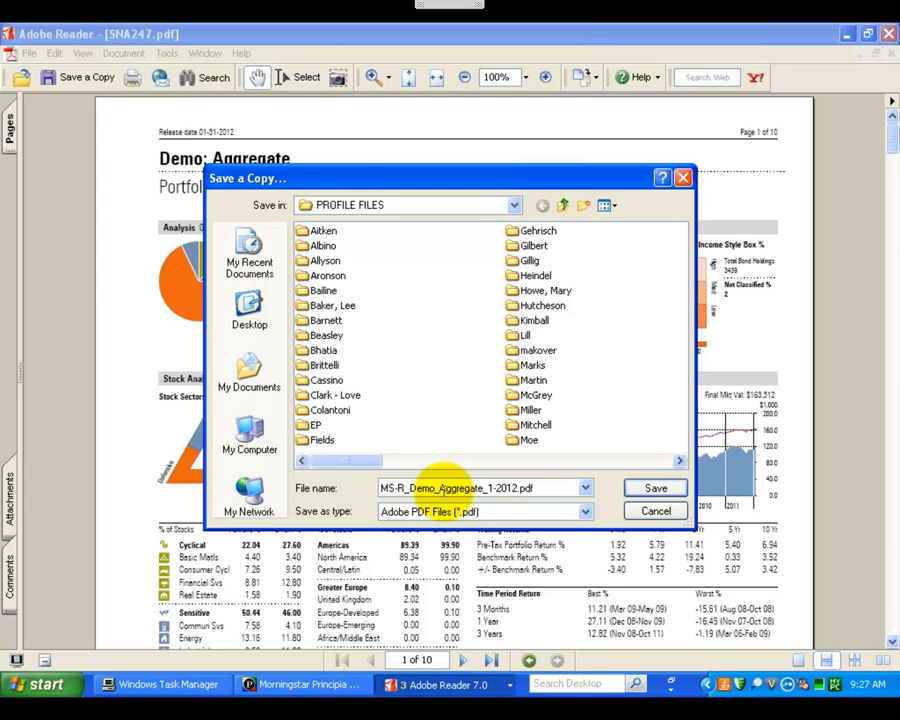
left_click(650, 489)
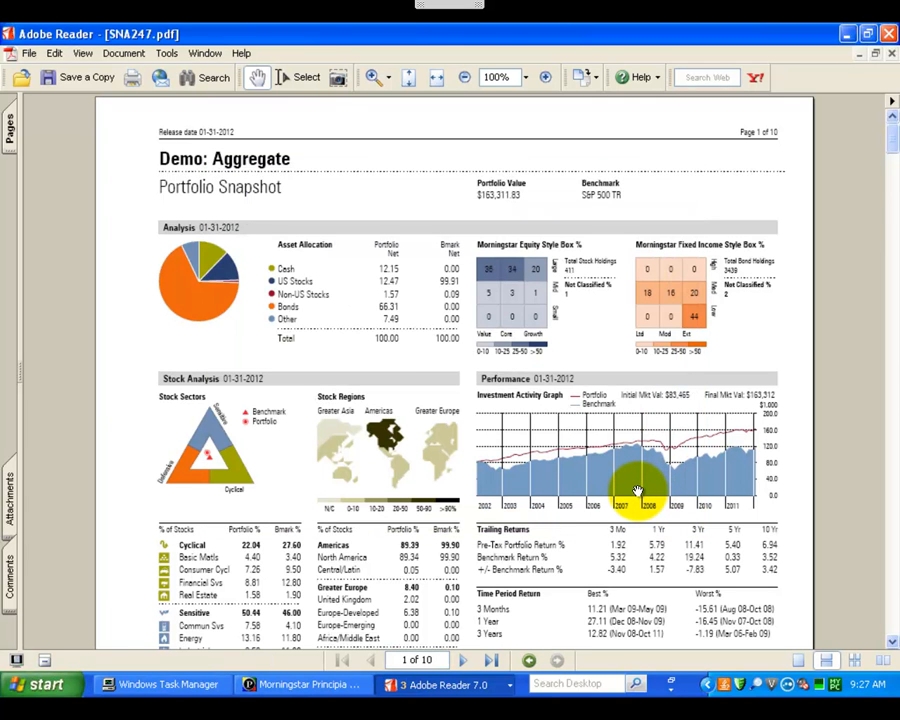
left_click(843, 35)
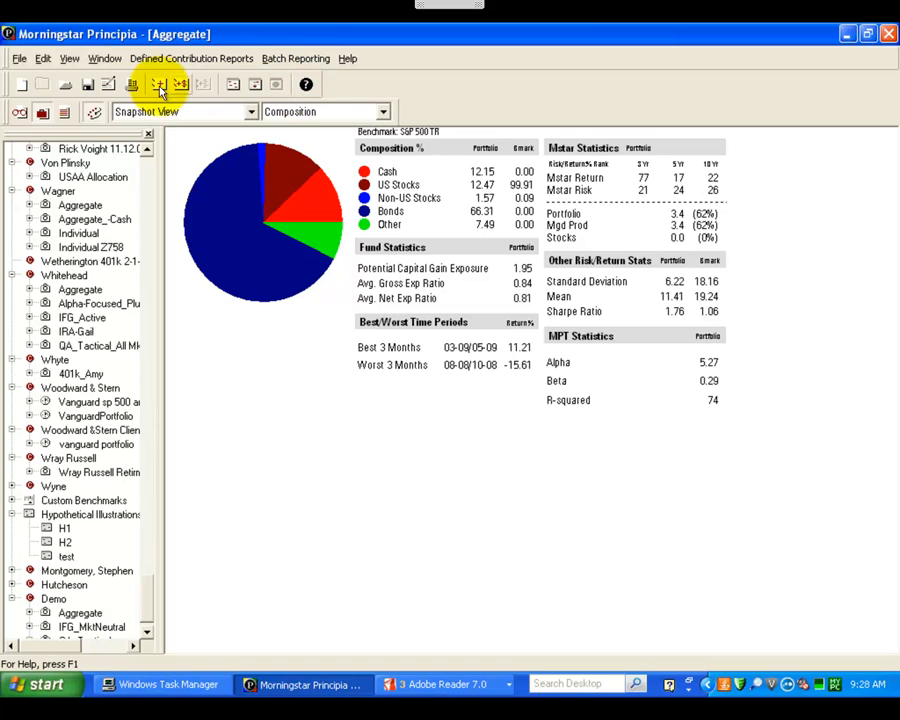
left_click(20, 60)
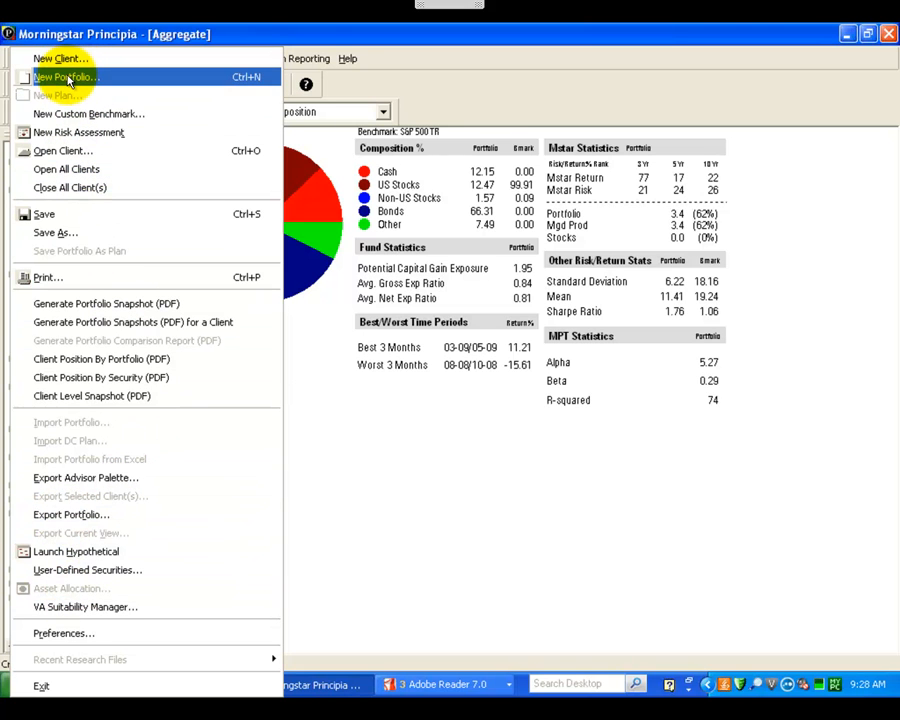
left_click(425, 90)
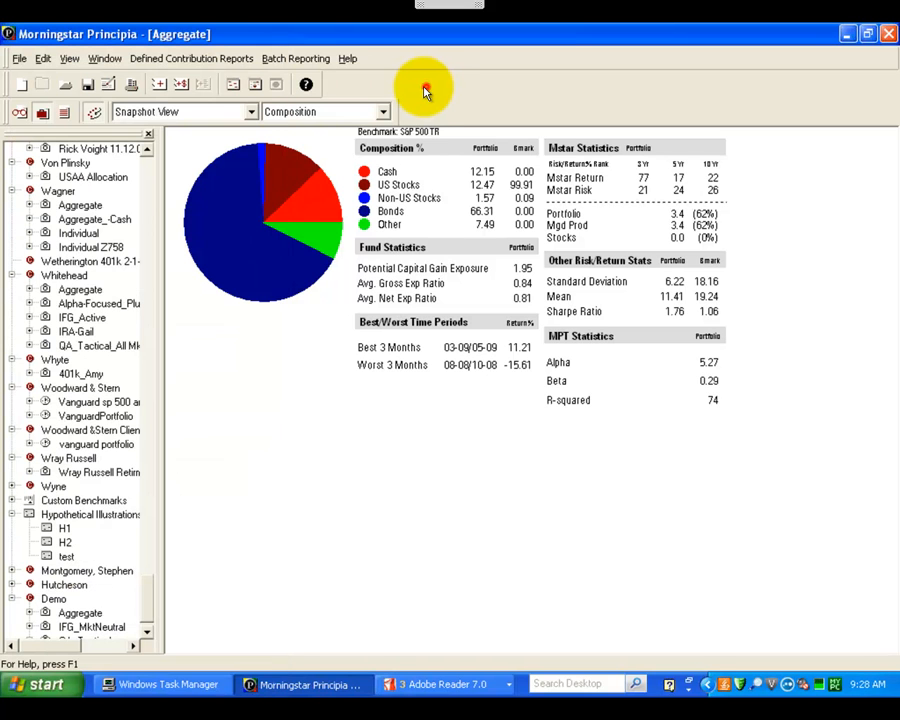